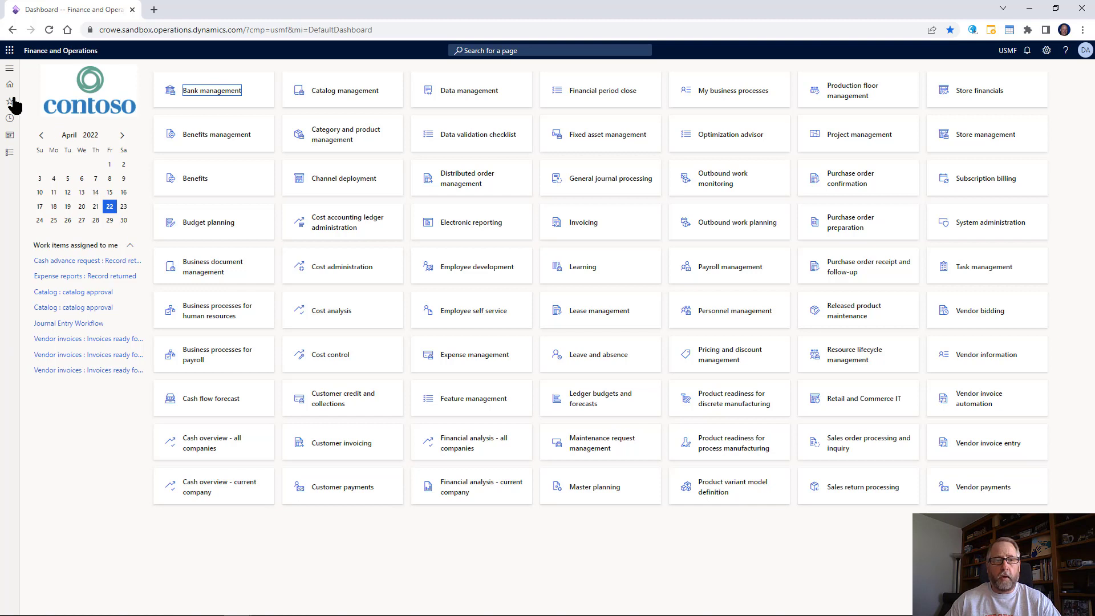
- Open the pending vendor invoices and check the workflow submission option for the Fabrikam Supplier invoice
{"action": "left_click", "coordinate": [10, 101]}
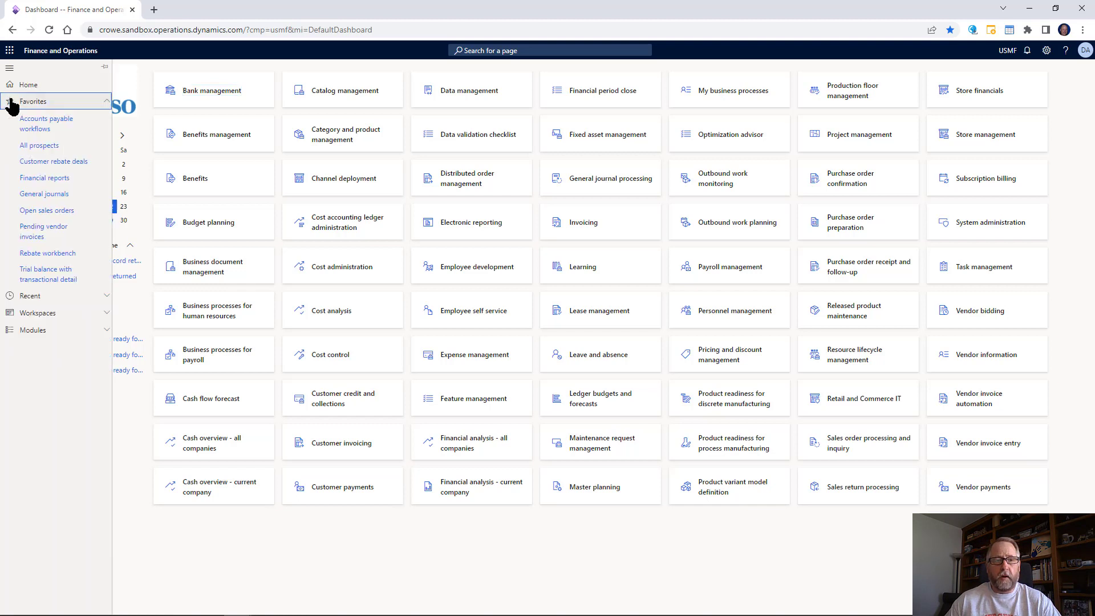
{"action": "left_click", "coordinate": [42, 240]}
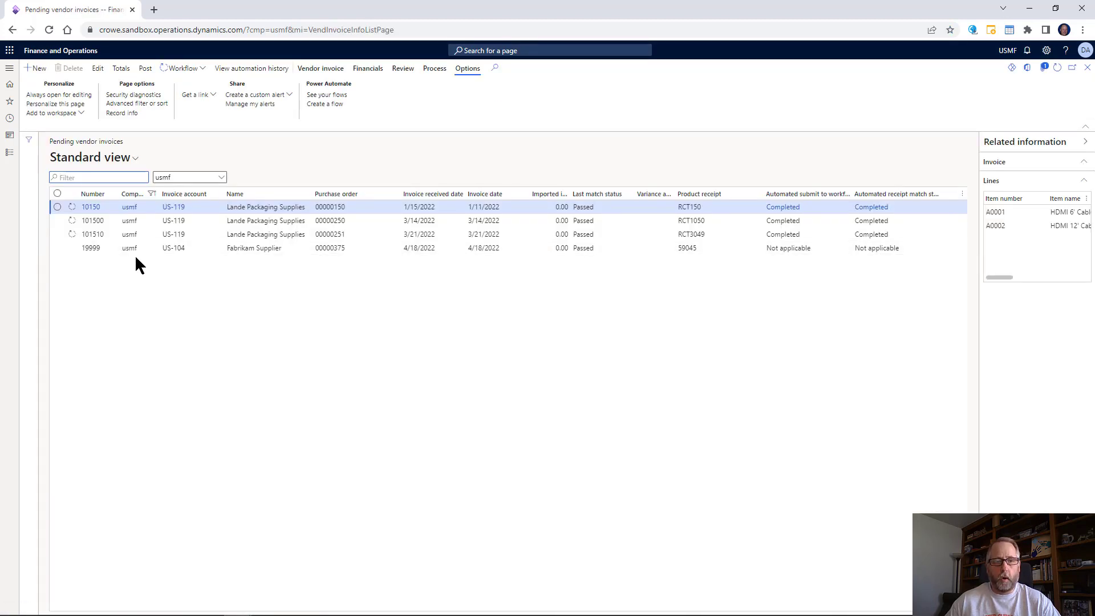
{"action": "left_click", "coordinate": [114, 247]}
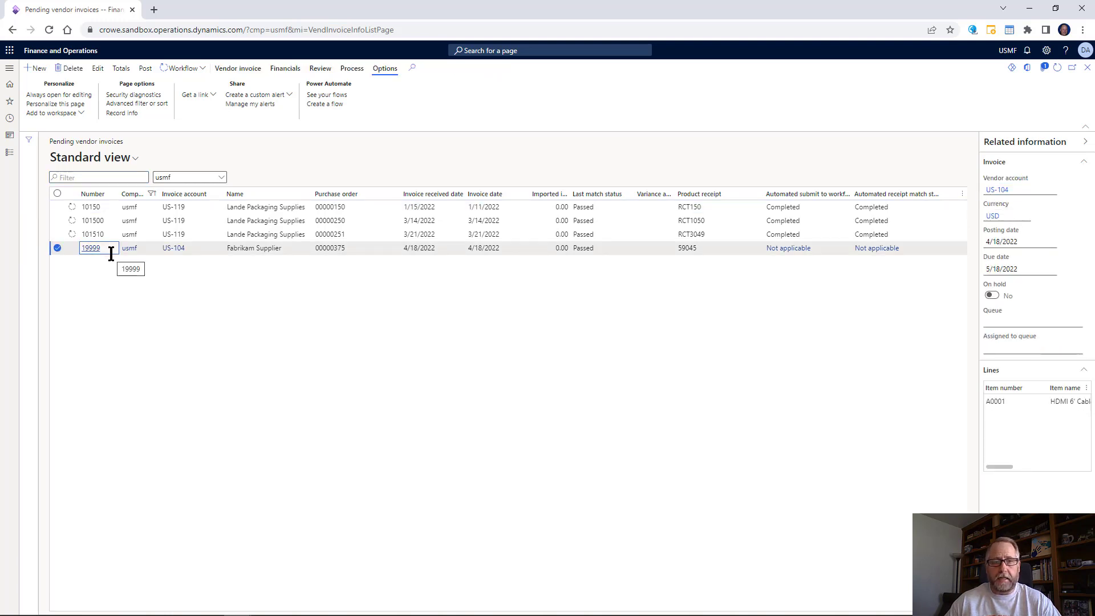
{"action": "left_click", "coordinate": [201, 68]}
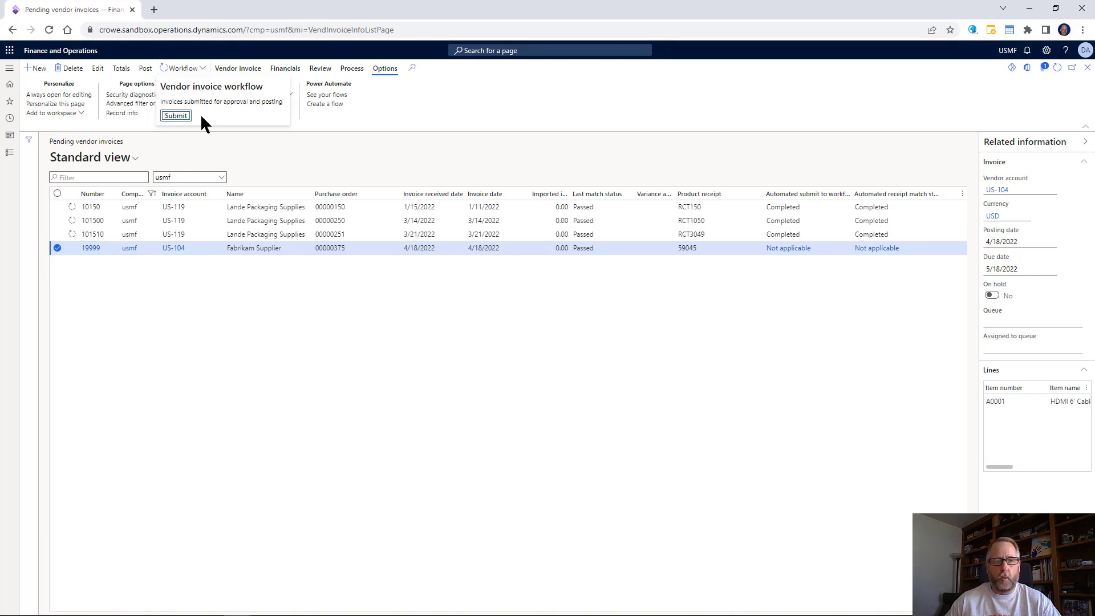
{"action": "key", "text": "Escape"}
- Open the vendor invoice approval journal workflow from the Accounts payable workflows and drill into its approval element
{"action": "left_click", "coordinate": [10, 103]}
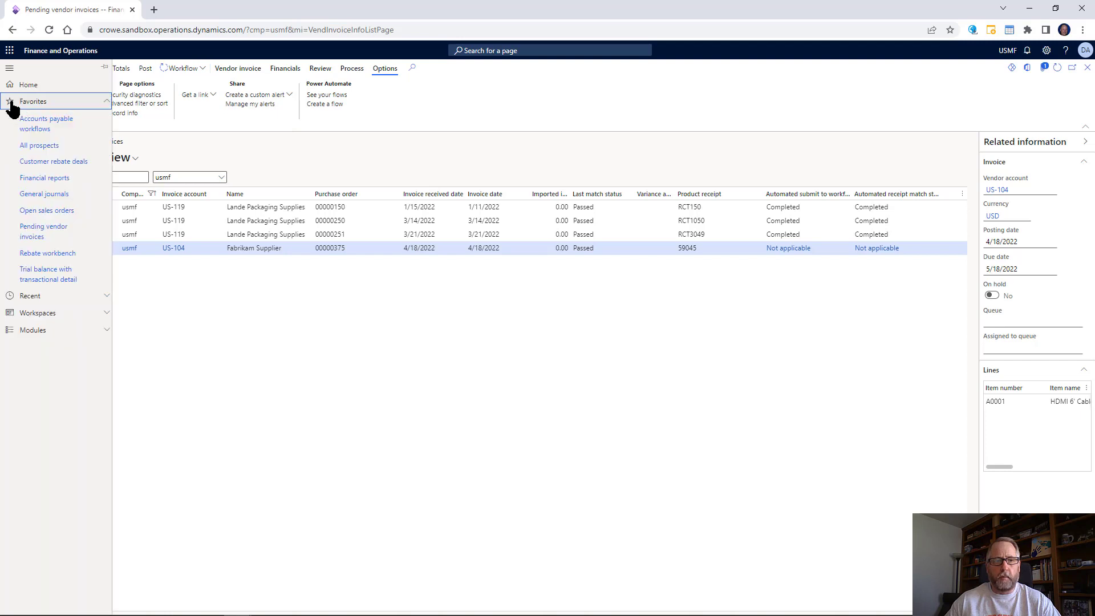
{"action": "left_click", "coordinate": [24, 124]}
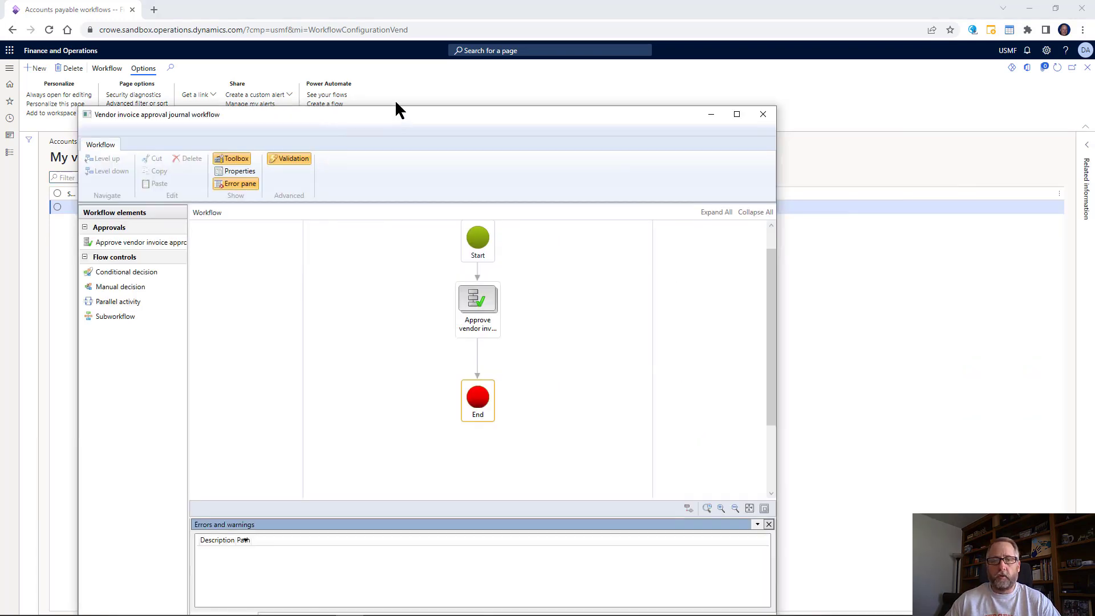
{"action": "left_click_drag", "start_coordinate": [395, 104], "coordinate": [449, 50]}
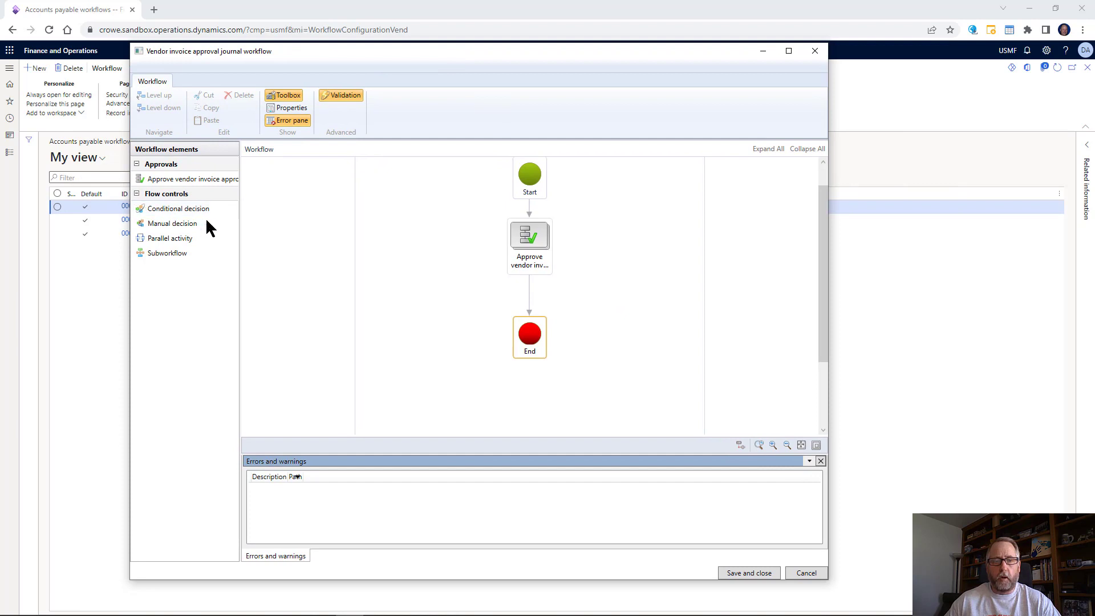
{"action": "double_click", "coordinate": [539, 251]}
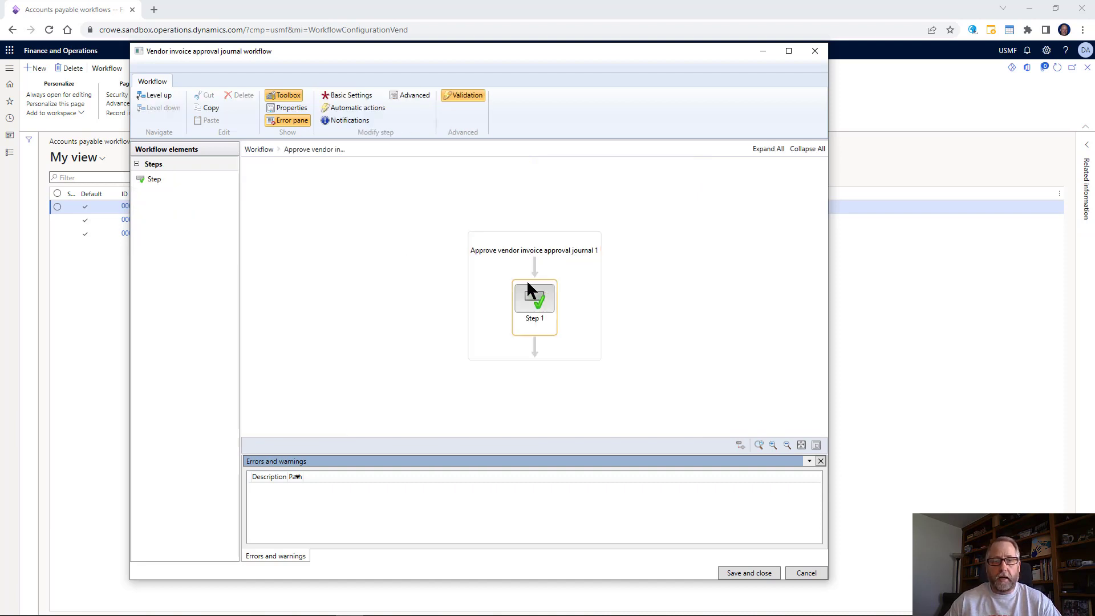
- Add the first available user to the list of users assigned to Step 1 of the approval
{"action": "right_click", "coordinate": [527, 282]}
{"action": "left_click", "coordinate": [484, 371]}
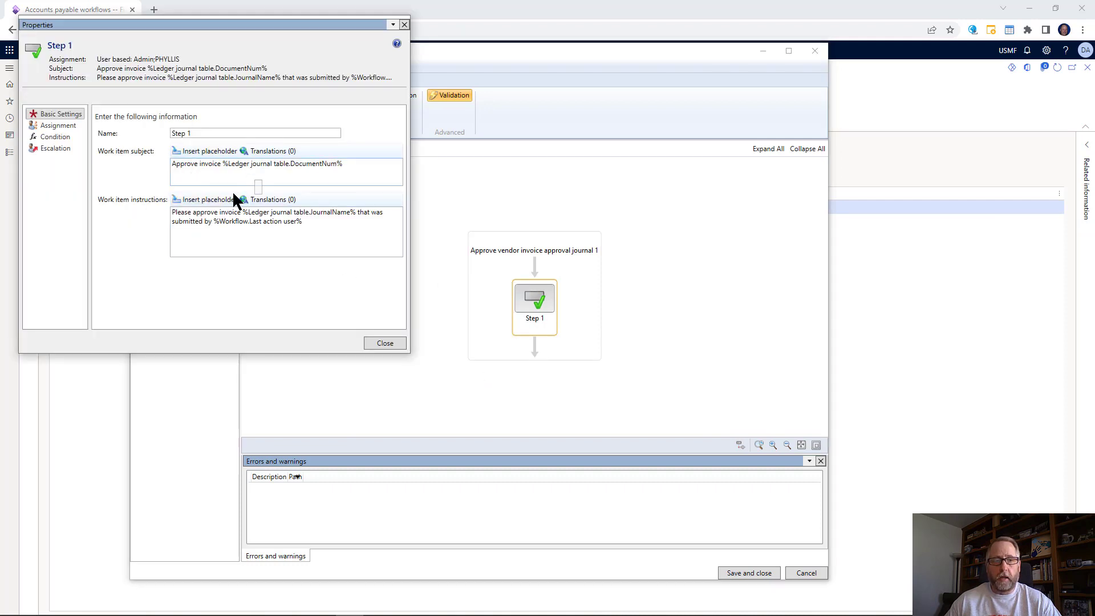
{"action": "left_click", "coordinate": [54, 126]}
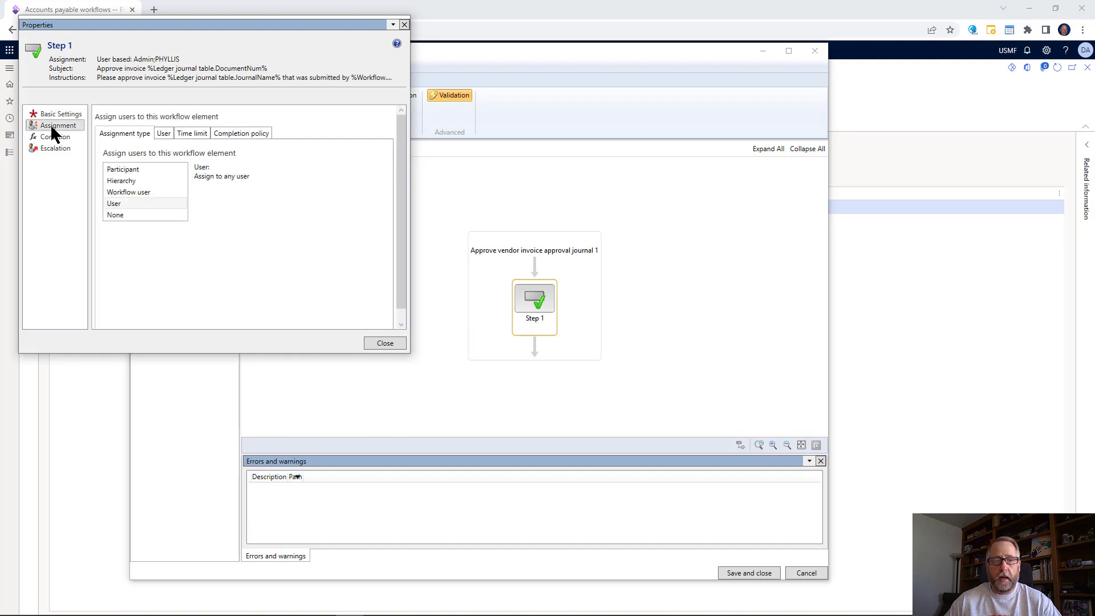
{"action": "left_click", "coordinate": [163, 134]}
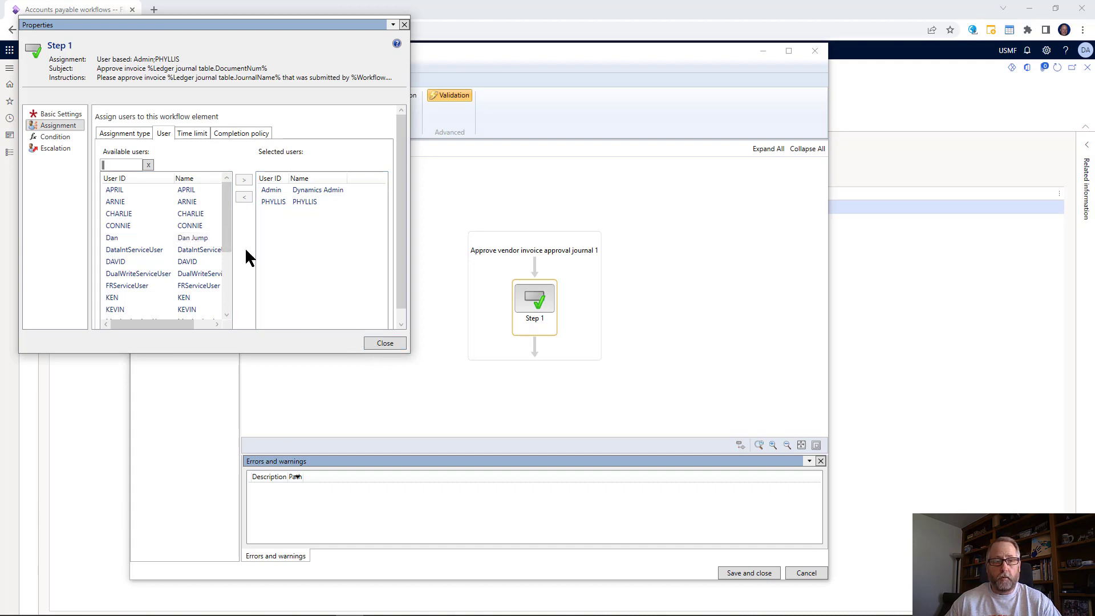
{"action": "left_click", "coordinate": [141, 190]}
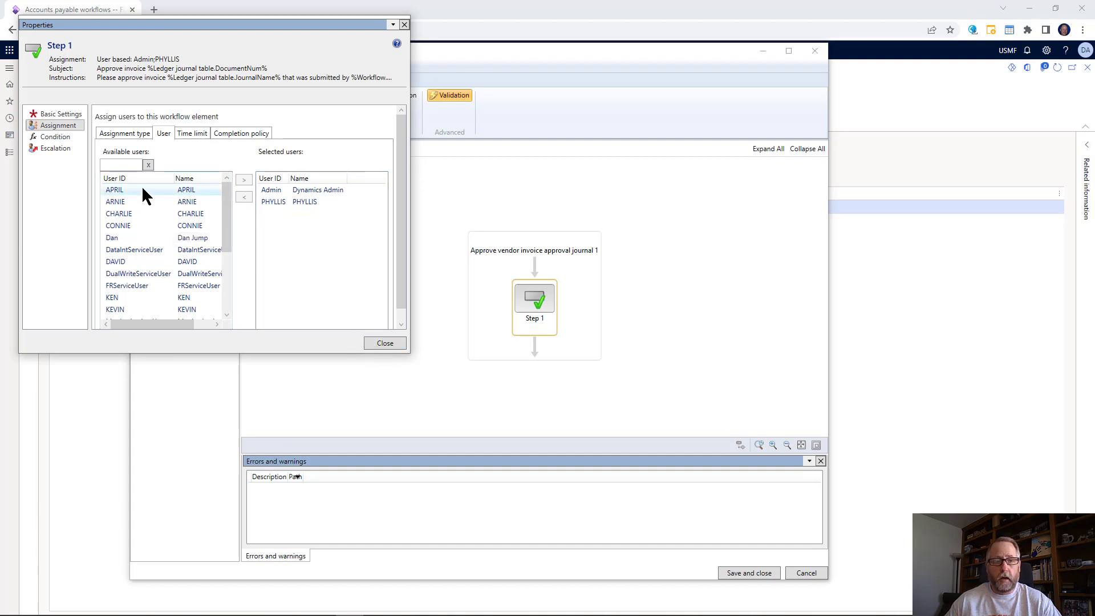
{"action": "left_click", "coordinate": [244, 180]}
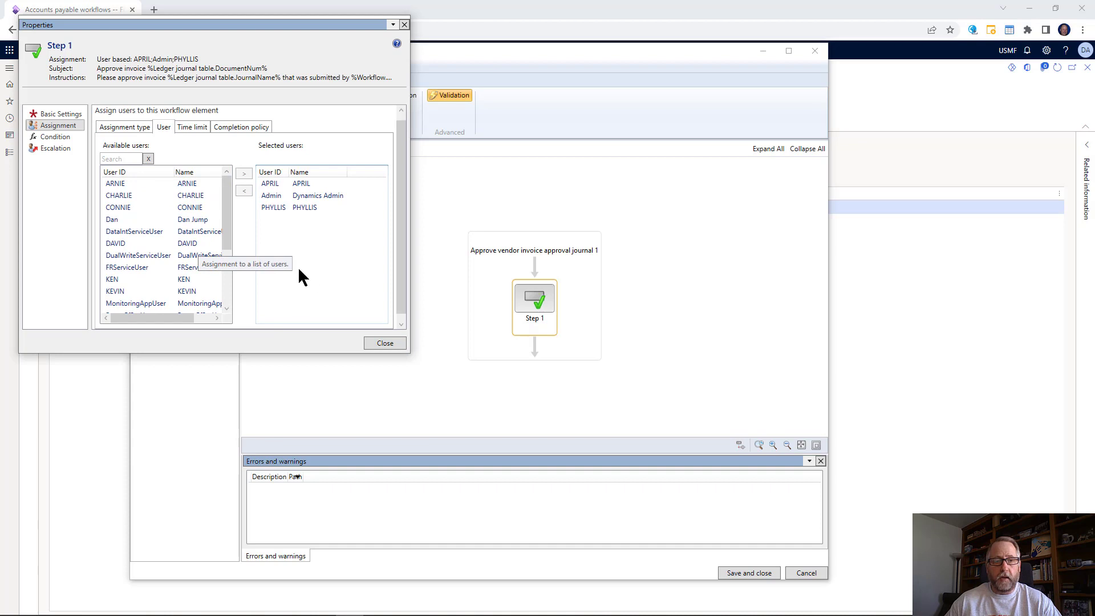
- Review the time limit and completion policy of Step 1's assignment, and close its properties
{"action": "left_click", "coordinate": [188, 130]}
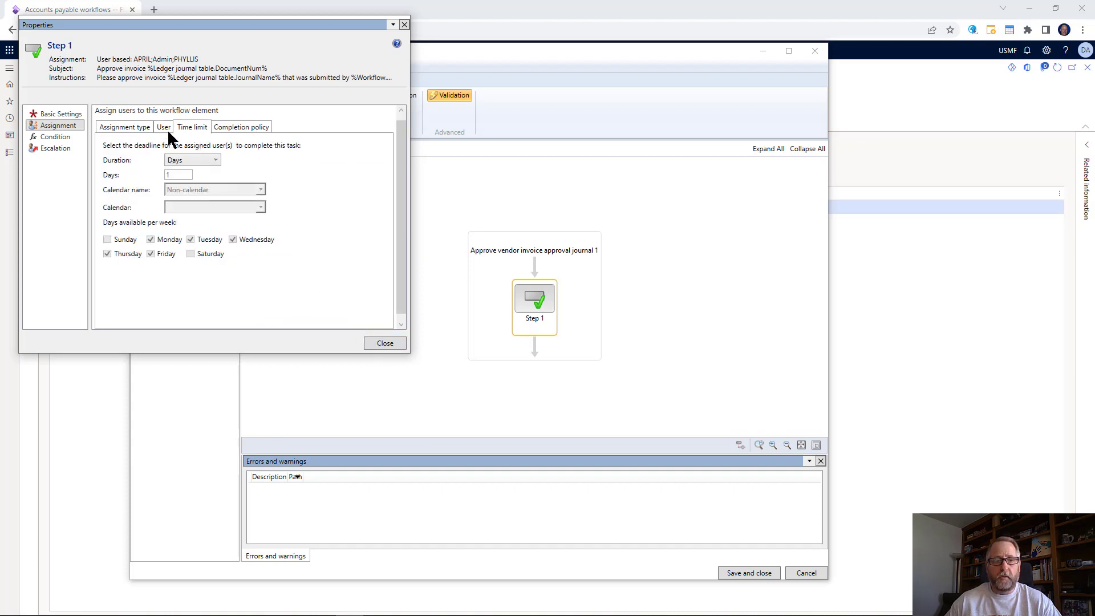
{"action": "left_click", "coordinate": [234, 127]}
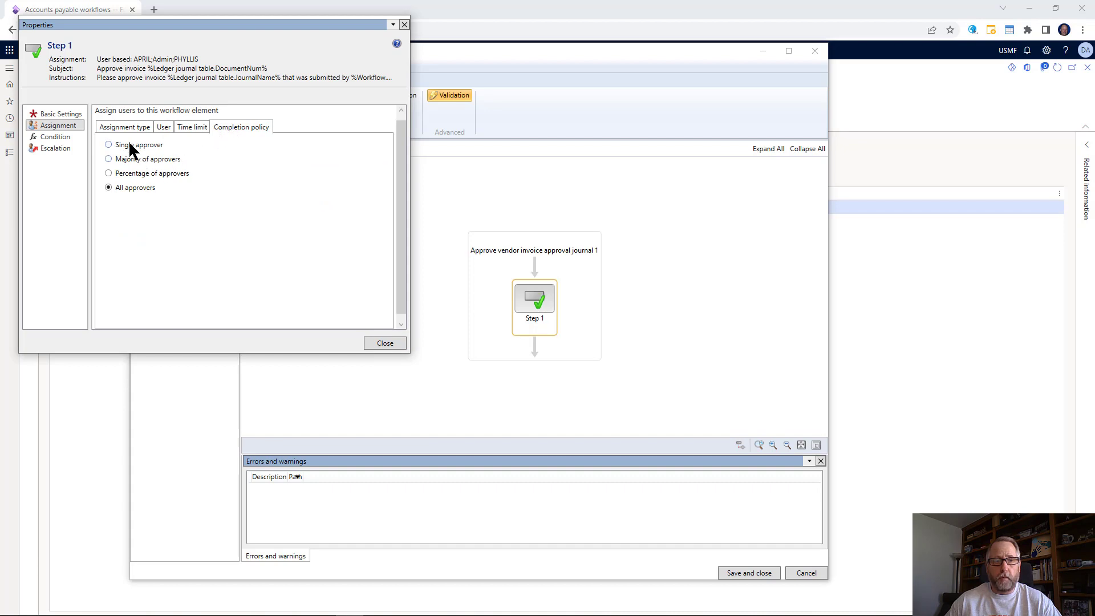
{"action": "left_click", "coordinate": [380, 343]}
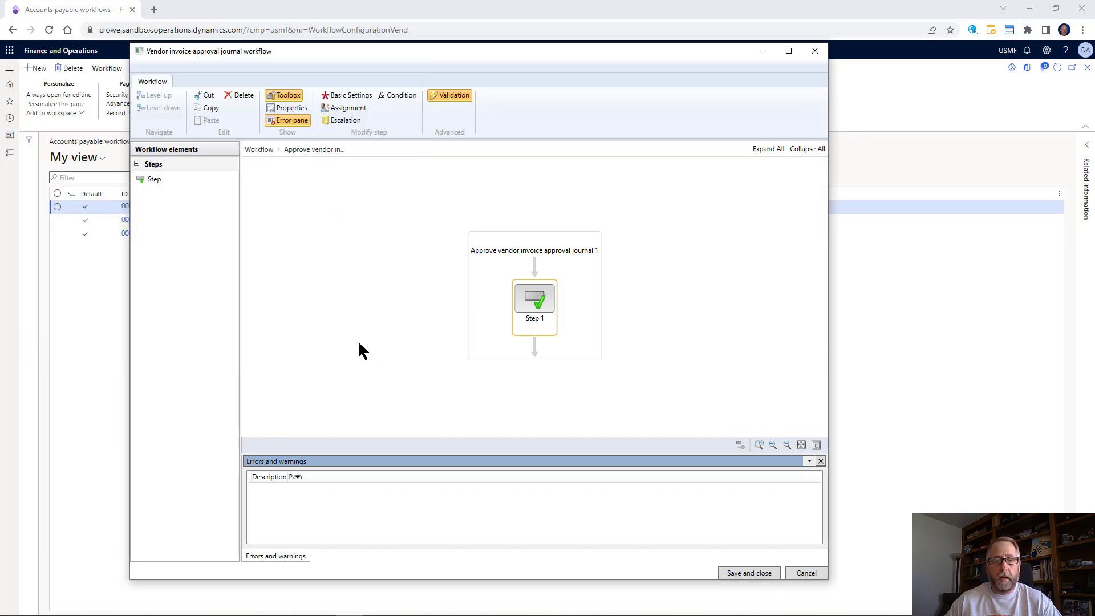
- Save the workflow changes as a new version without version notes and return to the Accounts payable workflows list
{"action": "left_click", "coordinate": [763, 572]}
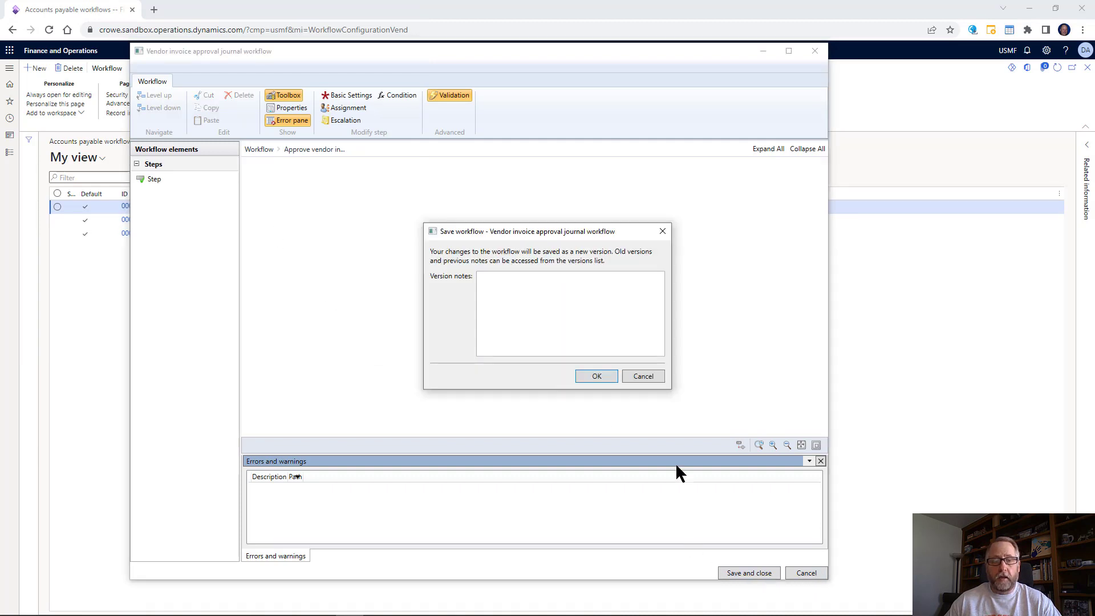
{"action": "left_click", "coordinate": [595, 376]}
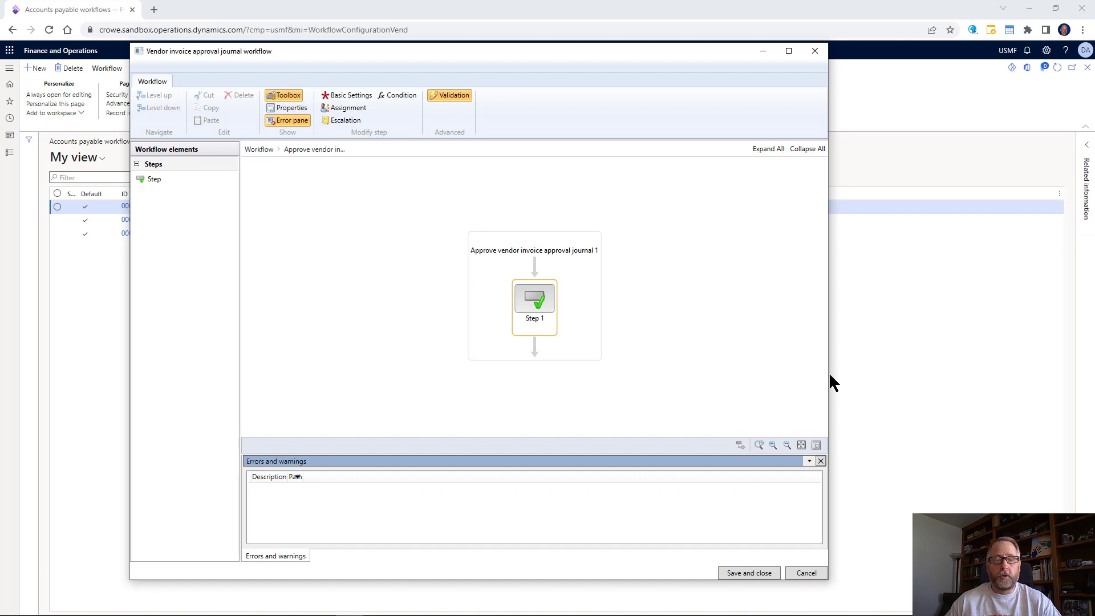
{"action": "left_click", "coordinate": [879, 369]}
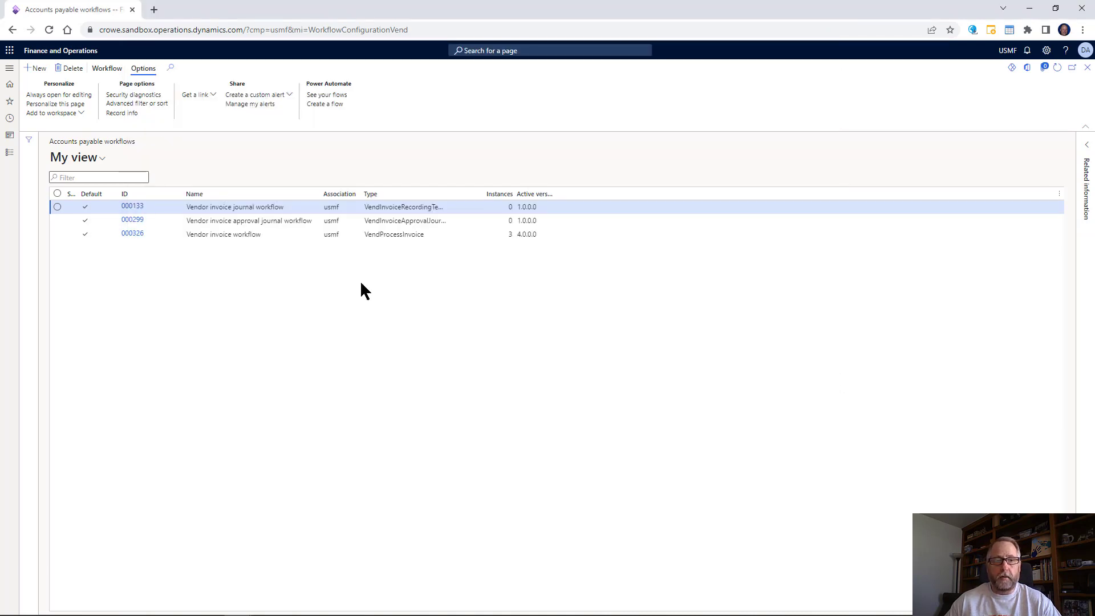
- Select the Fabrikam Supplier invoice among the pending vendor invoices, and view the vendor invoice work items assigned to the current account from the dashboard
{"action": "left_click", "coordinate": [9, 104]}
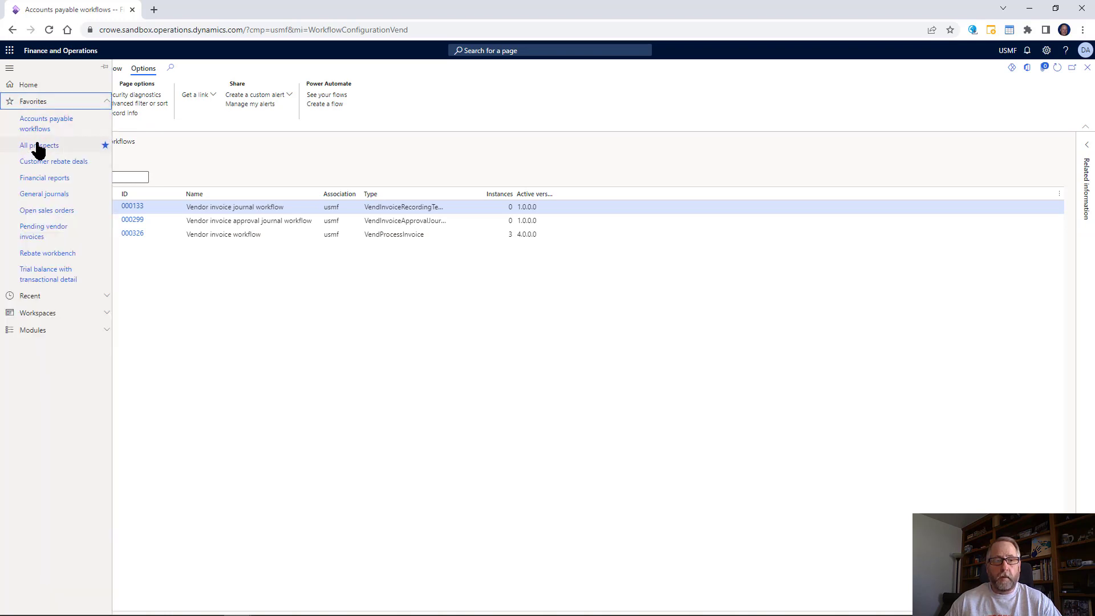
{"action": "left_click", "coordinate": [57, 238]}
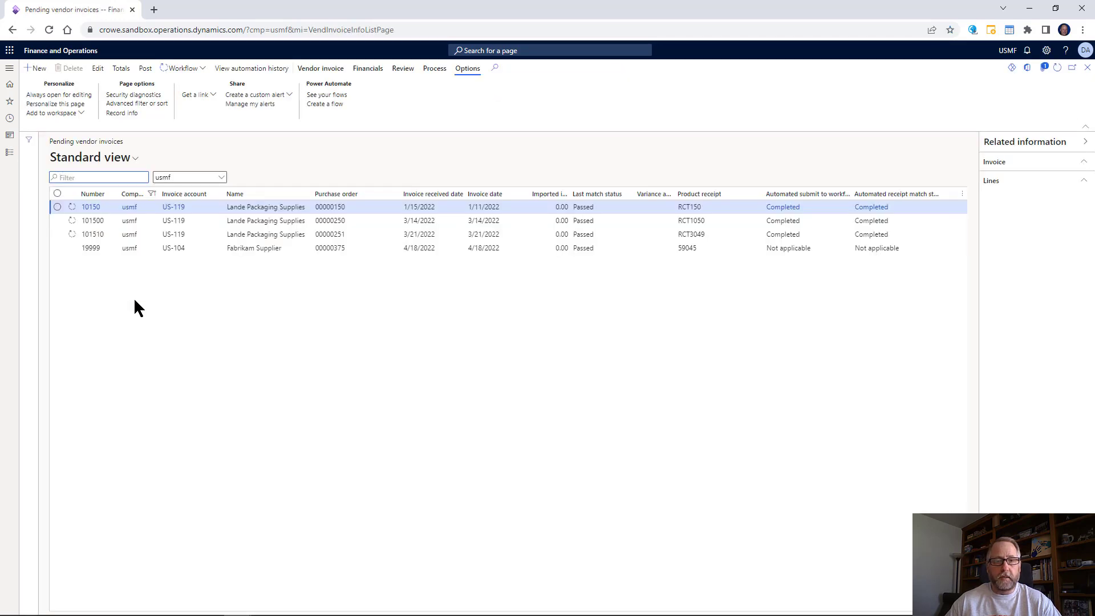
{"action": "left_click", "coordinate": [193, 252]}
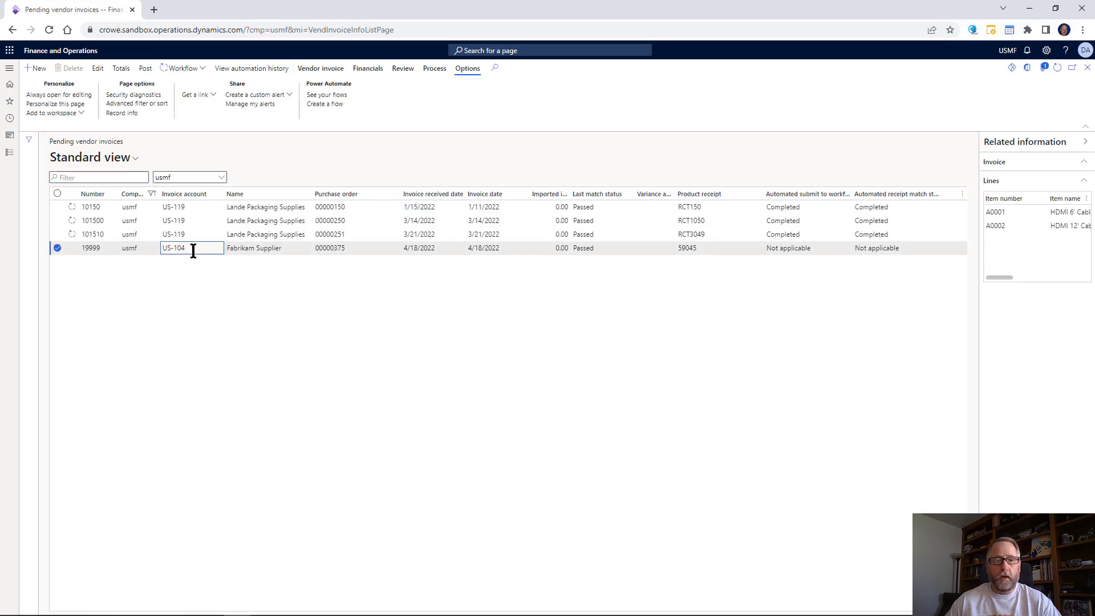
{"action": "left_click", "coordinate": [65, 55]}
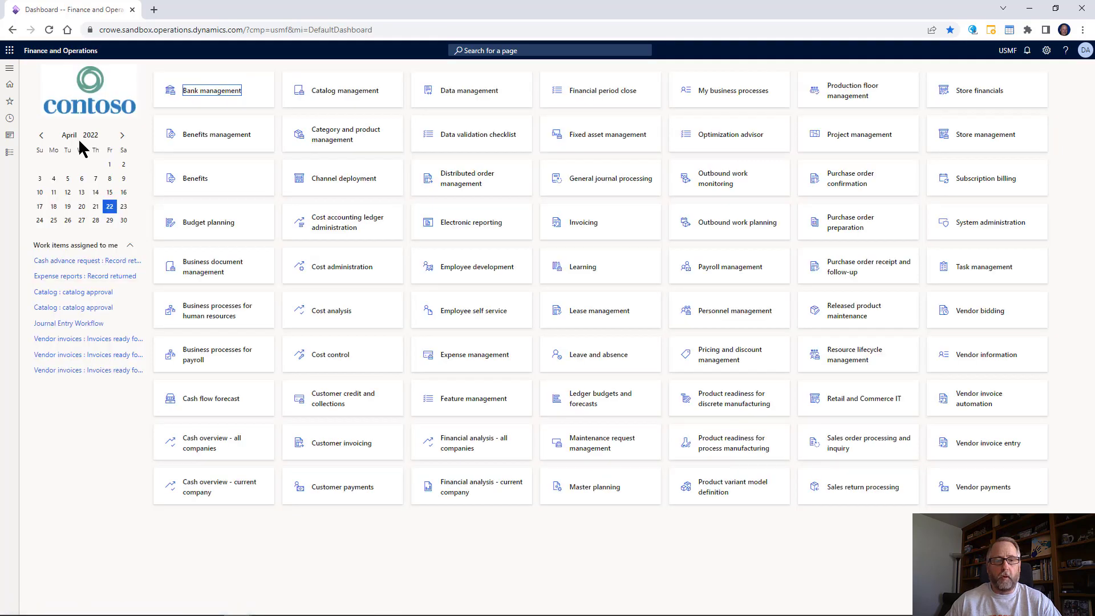
{"action": "left_click", "coordinate": [68, 342]}
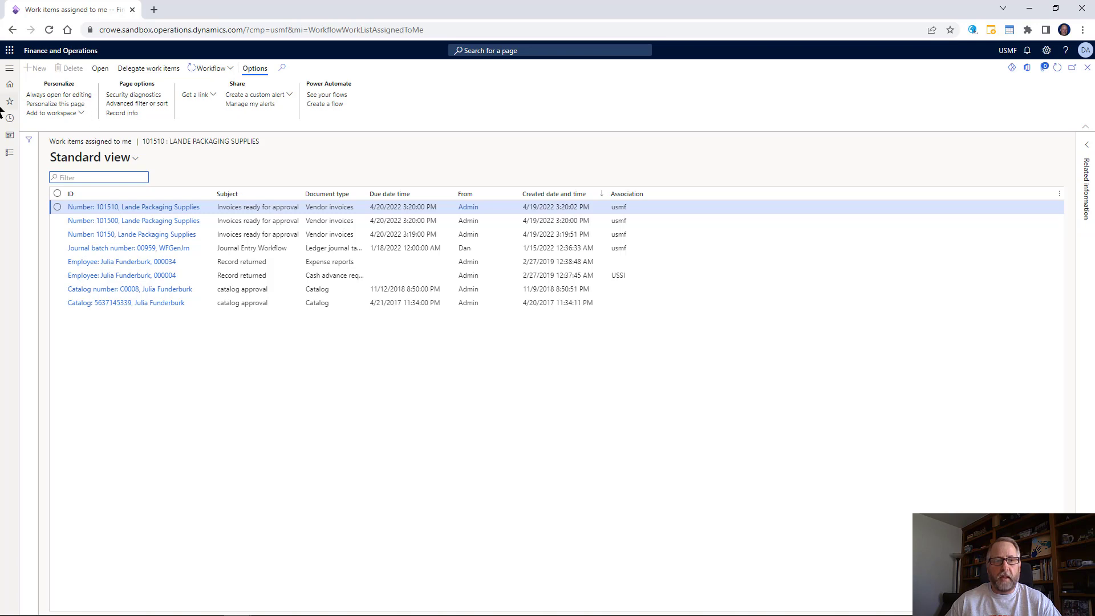
- From Pending vendor invoices, create a Power Automate flow using the "Complete Dynamics 365 for Finance and Operations workflow work items (PU29)" template
{"action": "left_click", "coordinate": [9, 101]}
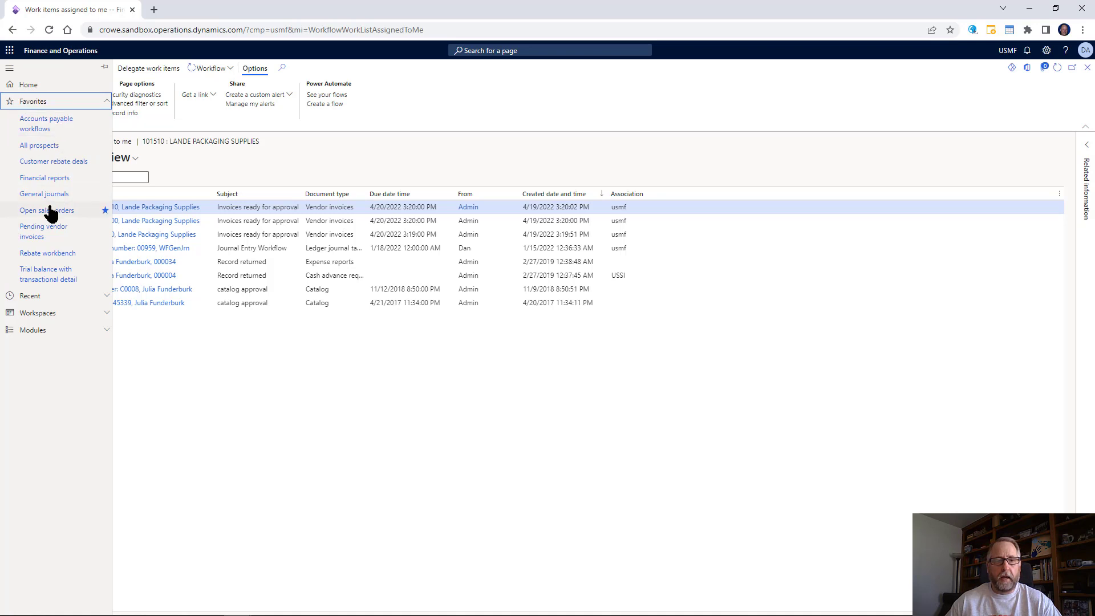
{"action": "left_click", "coordinate": [46, 231]}
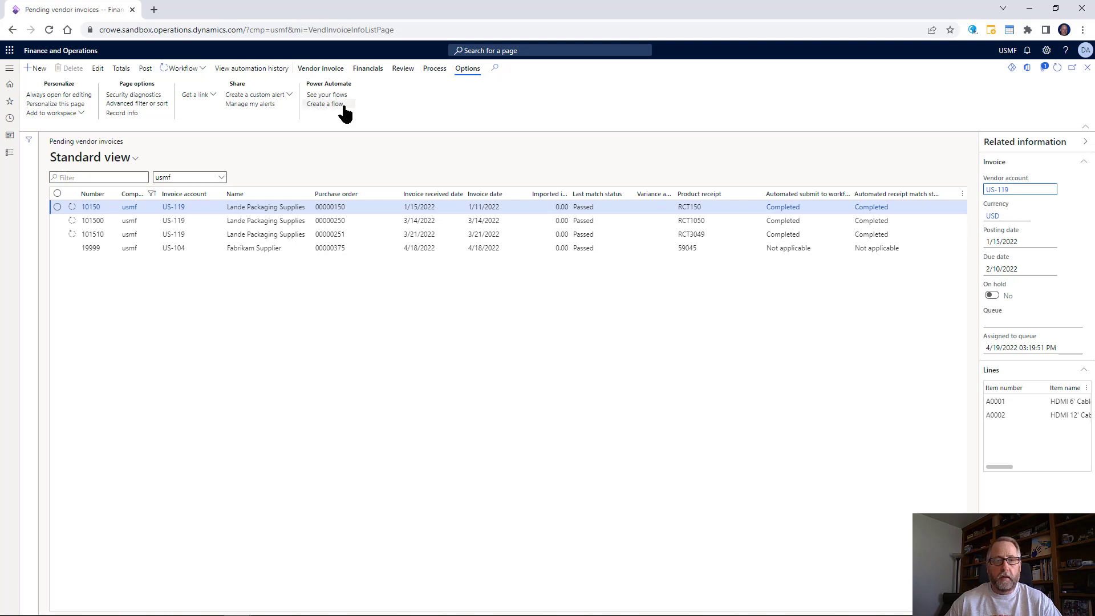
{"action": "left_click", "coordinate": [459, 69]}
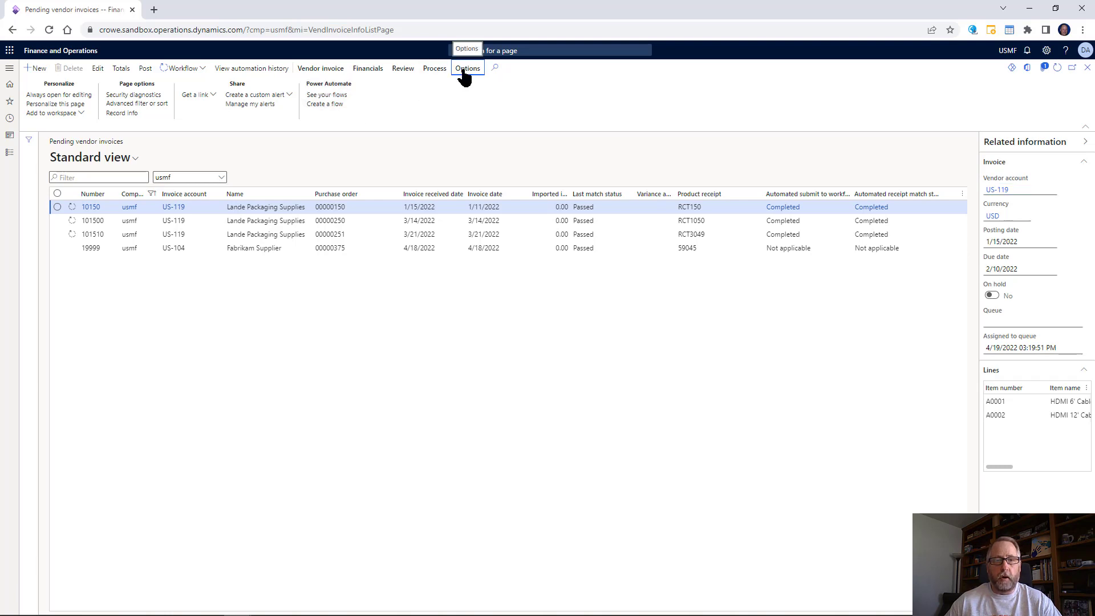
{"action": "left_click", "coordinate": [321, 105]}
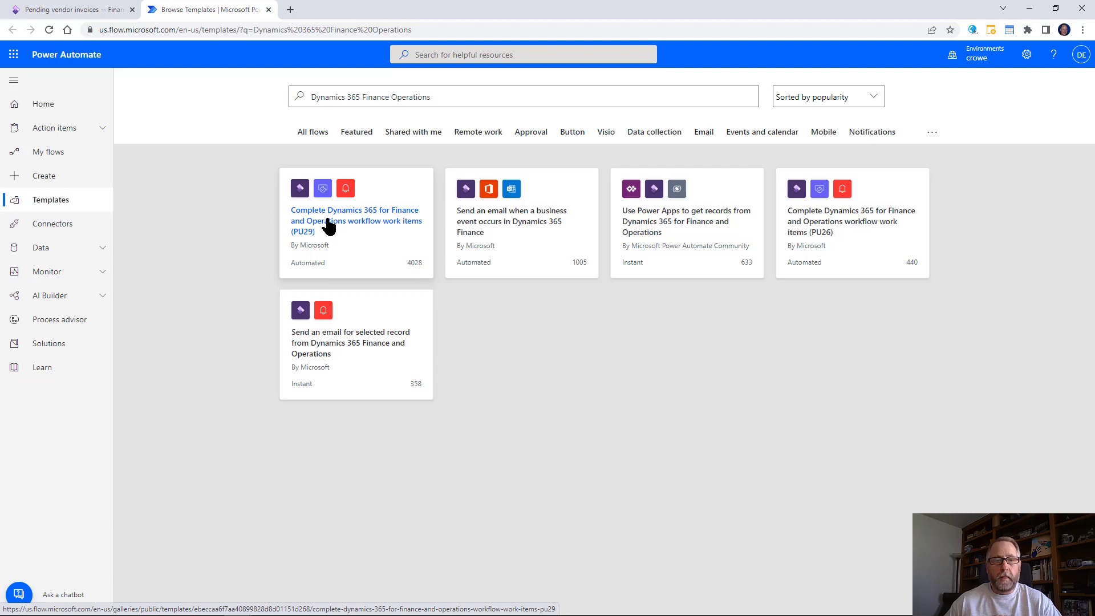
{"action": "left_click", "coordinate": [387, 232]}
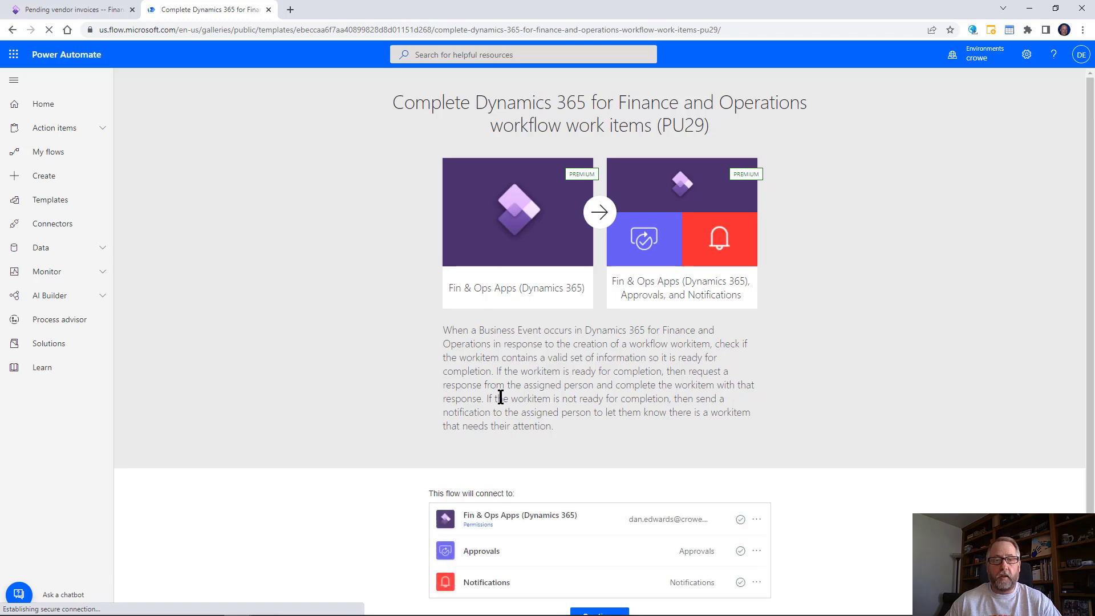
- Check the accounts available for the Fin & Ops Apps connection, keep the existing one, and continue to the flow editor
{"action": "scroll", "coordinate": [782, 465], "scroll_direction": "down", "scroll_amount": 1}
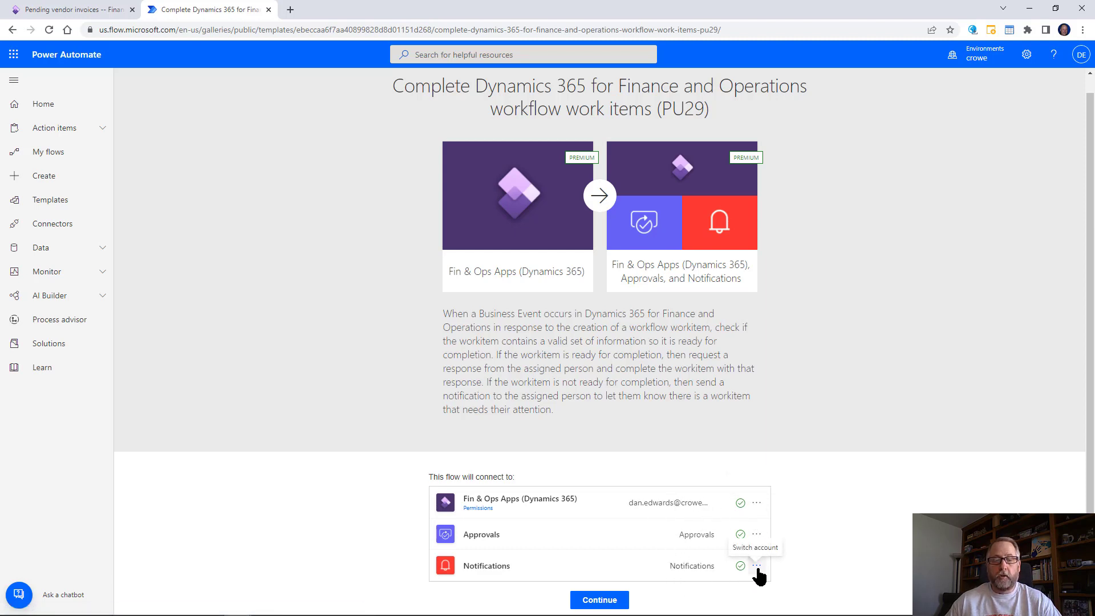
{"action": "left_click", "coordinate": [756, 504]}
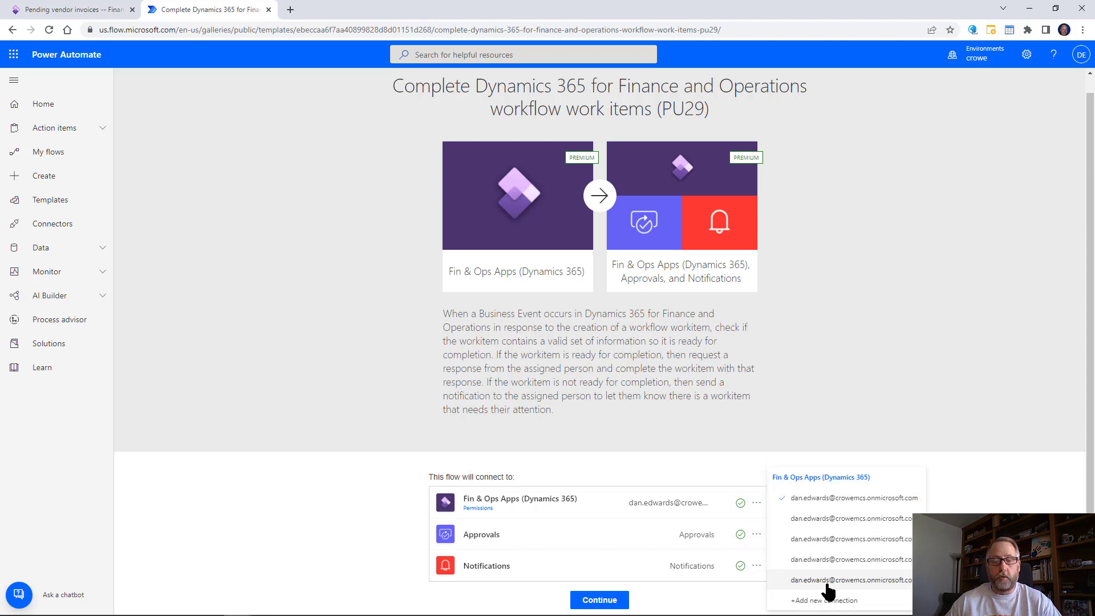
{"action": "left_click", "coordinate": [744, 479]}
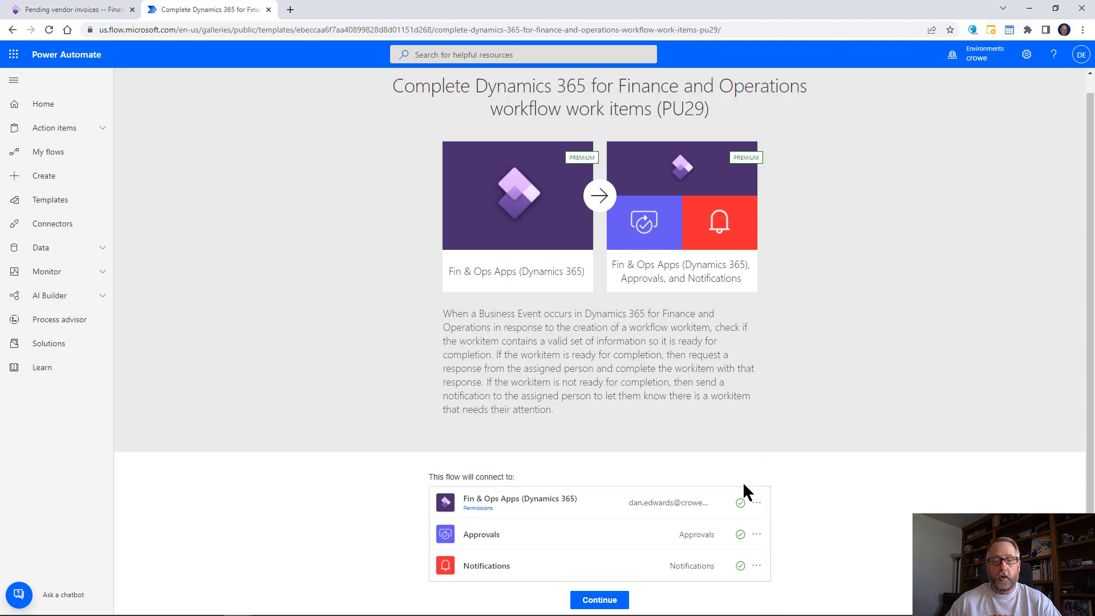
{"action": "left_click", "coordinate": [599, 602]}
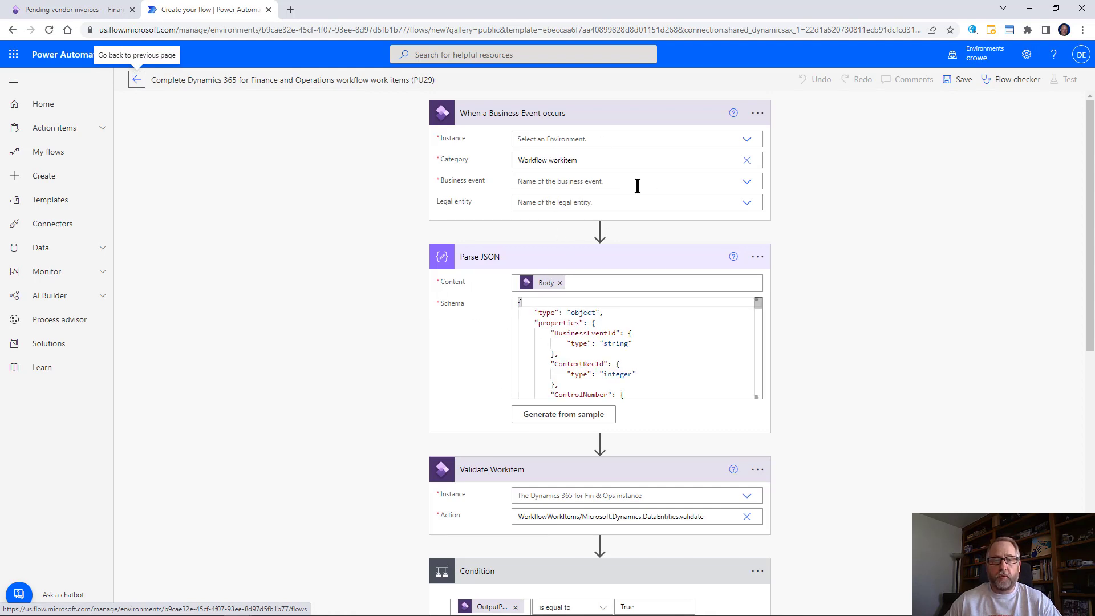
- Set the business event trigger's instance to crowe.sandbox.operations.dynamics.com and its category to Workflow workitem
{"action": "left_click", "coordinate": [747, 142]}
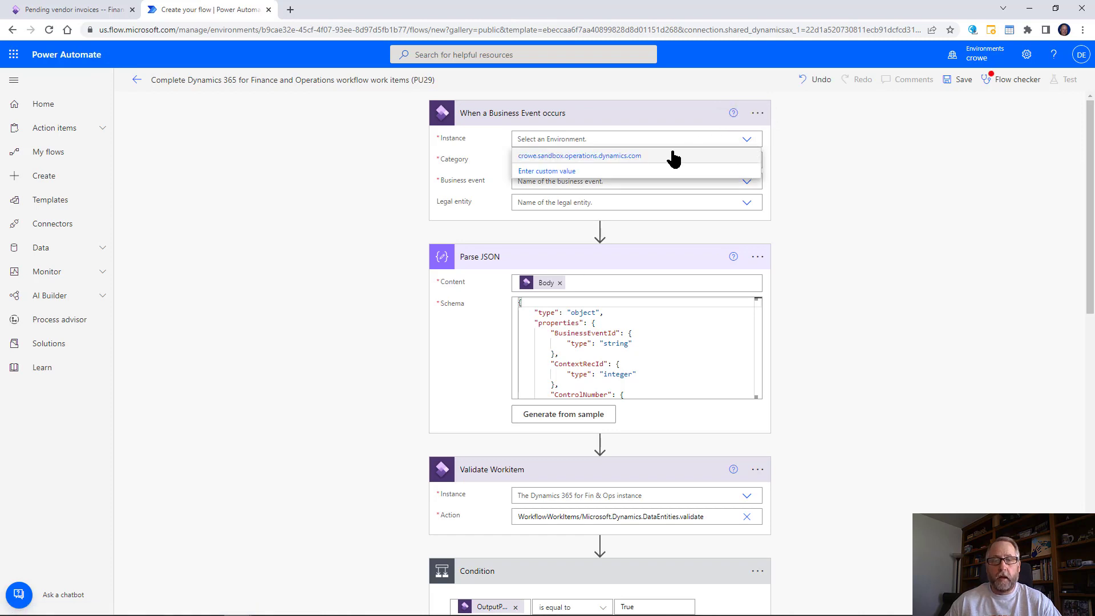
{"action": "left_click", "coordinate": [671, 161]}
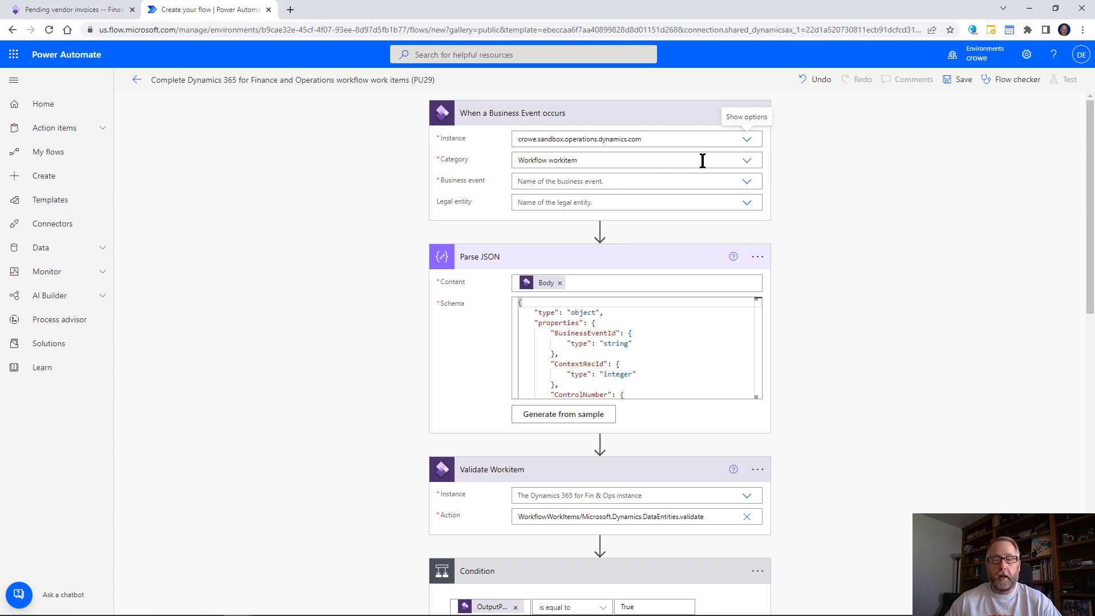
{"action": "left_click", "coordinate": [753, 163]}
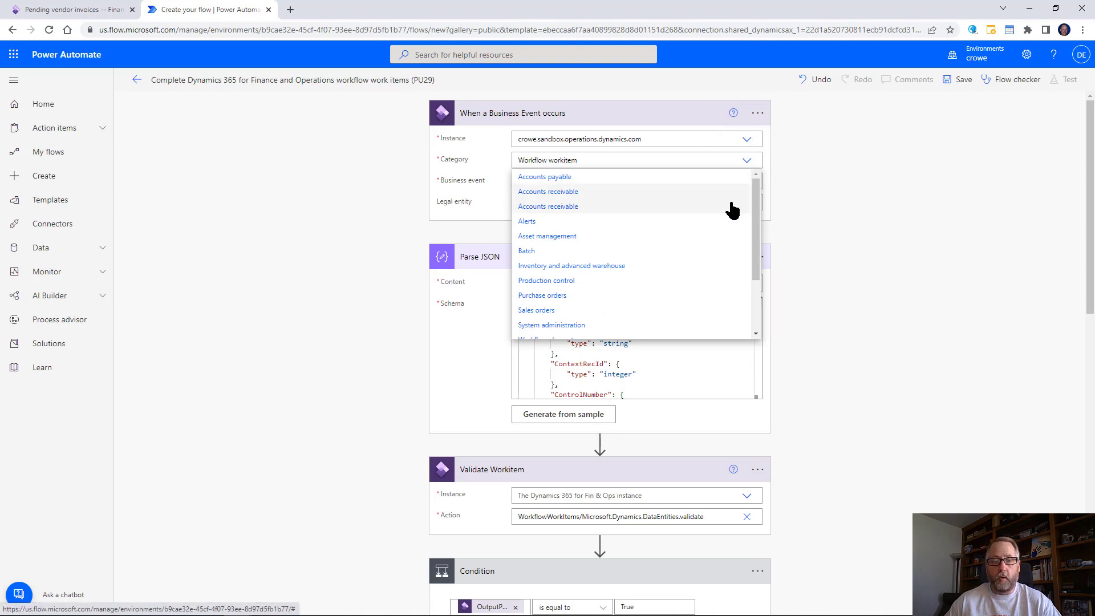
{"action": "scroll", "coordinate": [732, 216], "scroll_direction": "down", "scroll_amount": 2}
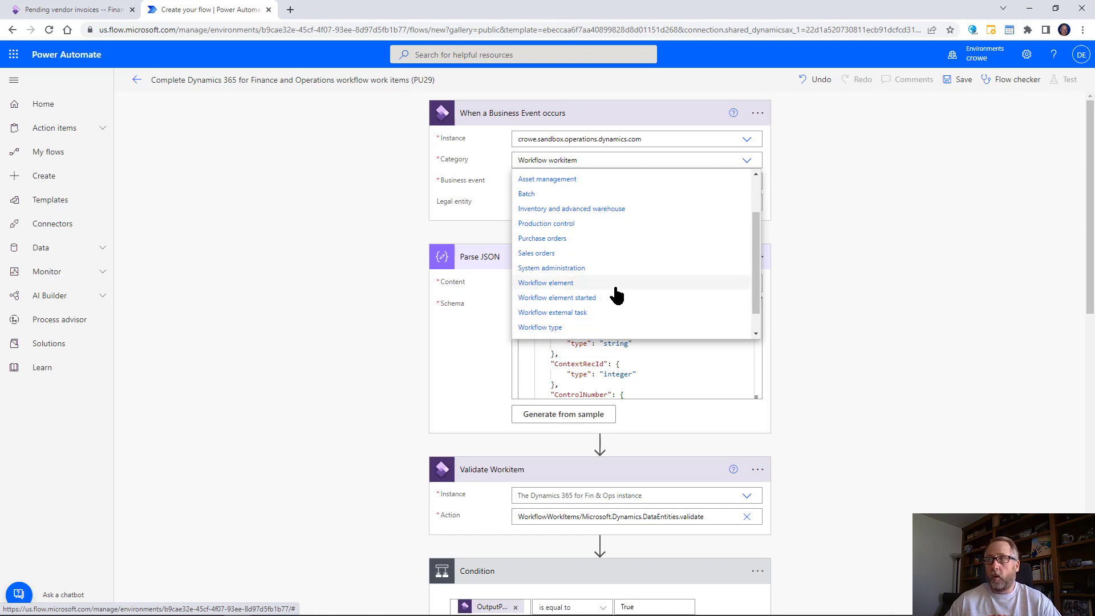
{"action": "scroll", "coordinate": [619, 319], "scroll_direction": "down", "scroll_amount": 1}
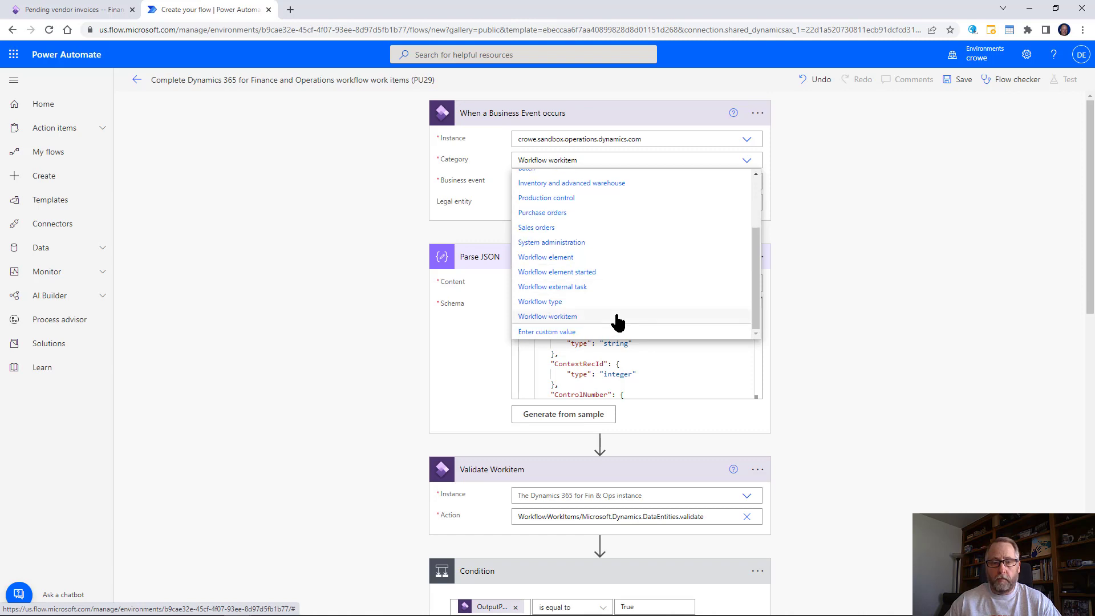
{"action": "left_click", "coordinate": [616, 318]}
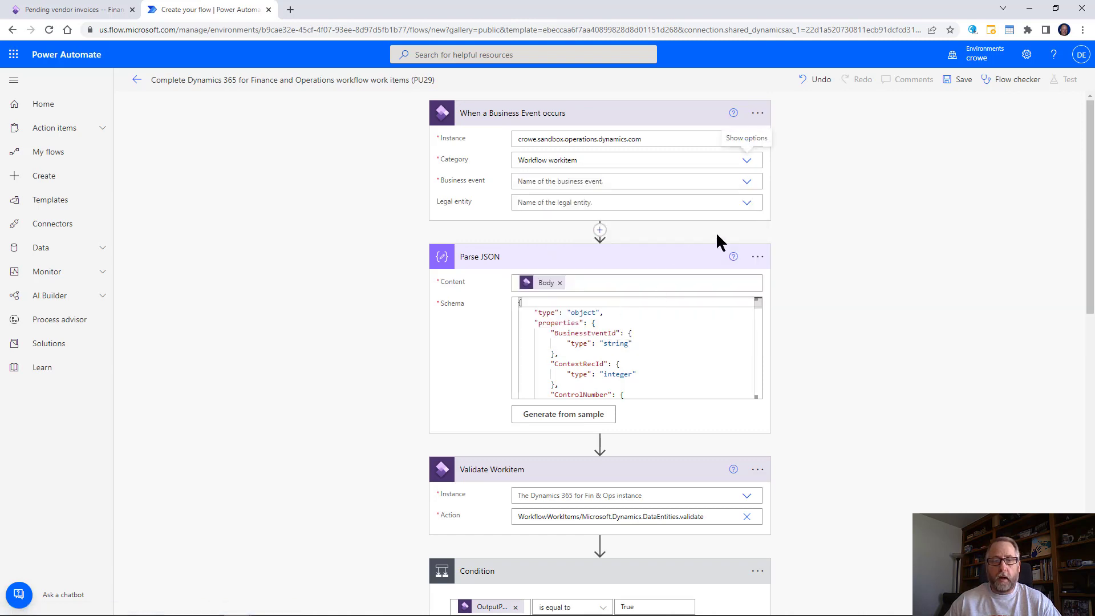
- Set the trigger's business event to "Vendor invoice workflow (000326) - Approve vendor invoice"
{"action": "left_click", "coordinate": [746, 183]}
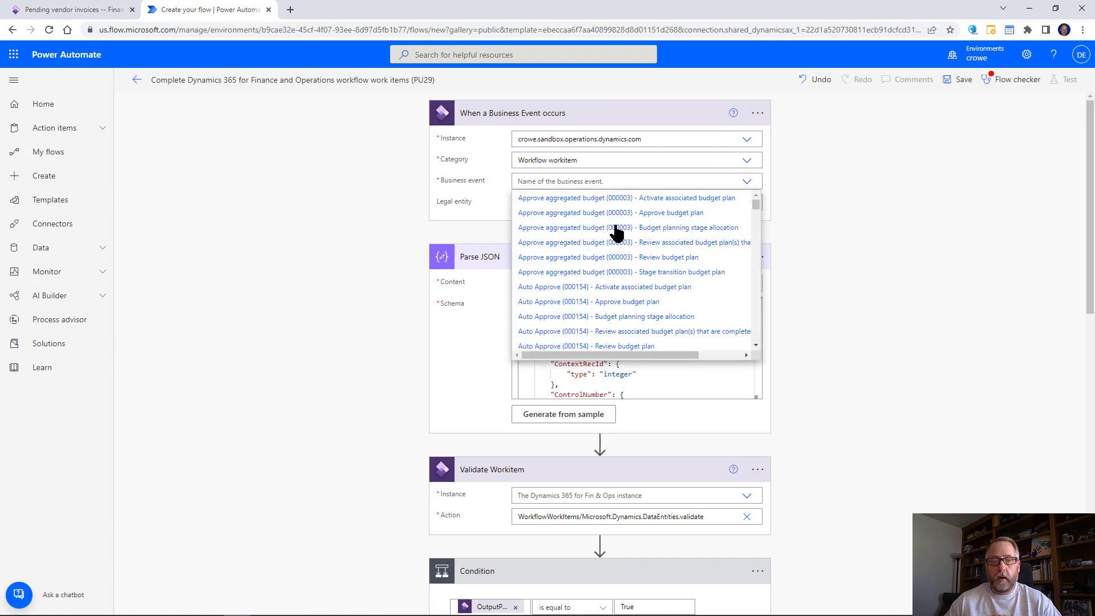
{"action": "scroll", "coordinate": [615, 215], "scroll_direction": "down", "scroll_amount": 2}
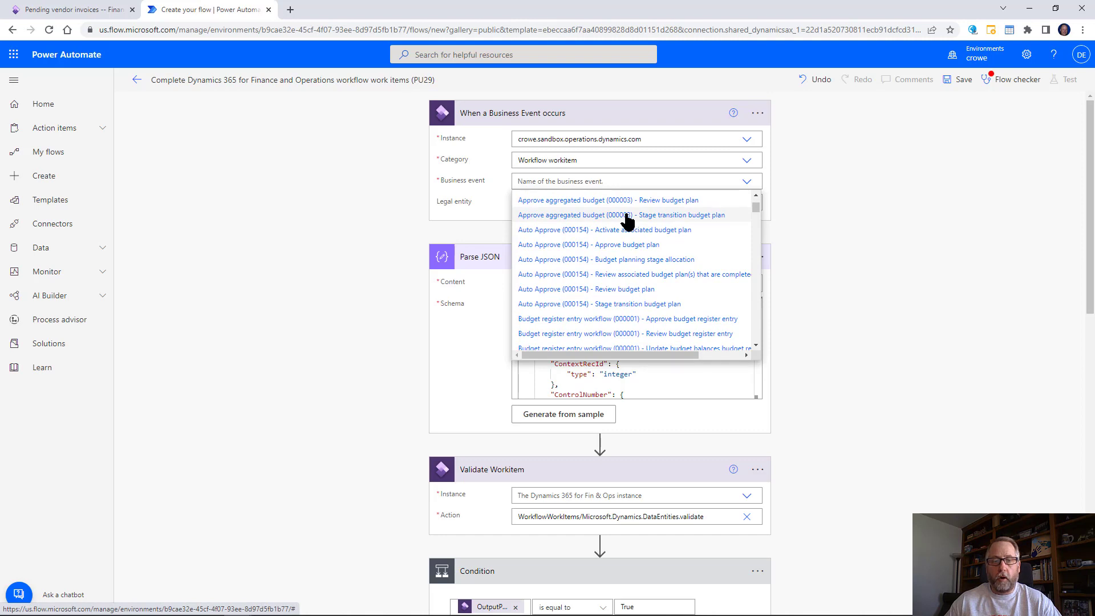
{"action": "scroll", "coordinate": [629, 233], "scroll_direction": "down", "scroll_amount": 5}
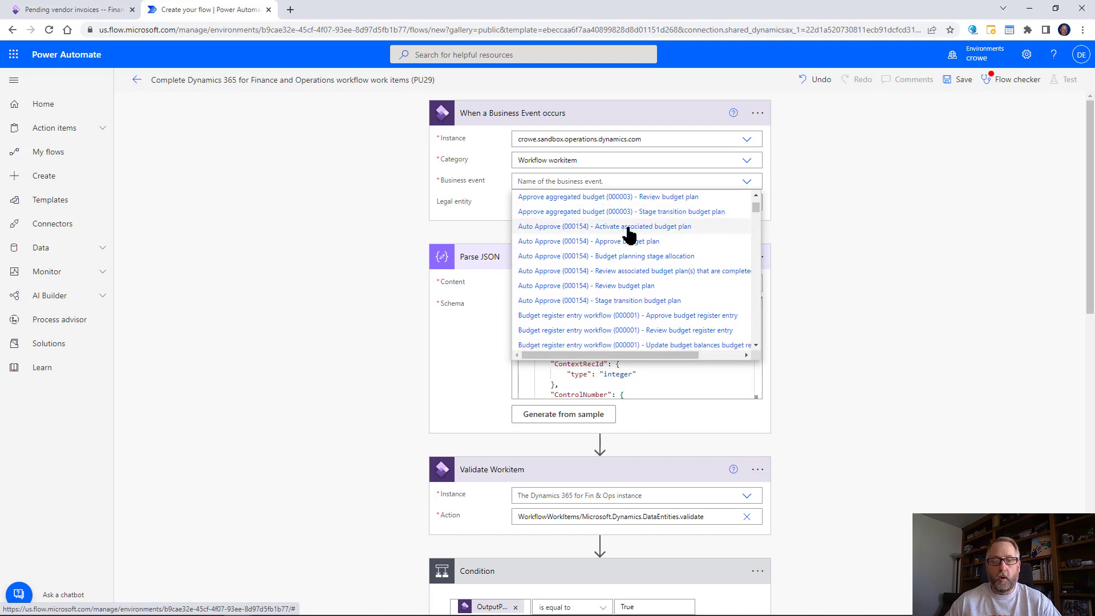
{"action": "scroll", "coordinate": [630, 236], "scroll_direction": "down", "scroll_amount": 10}
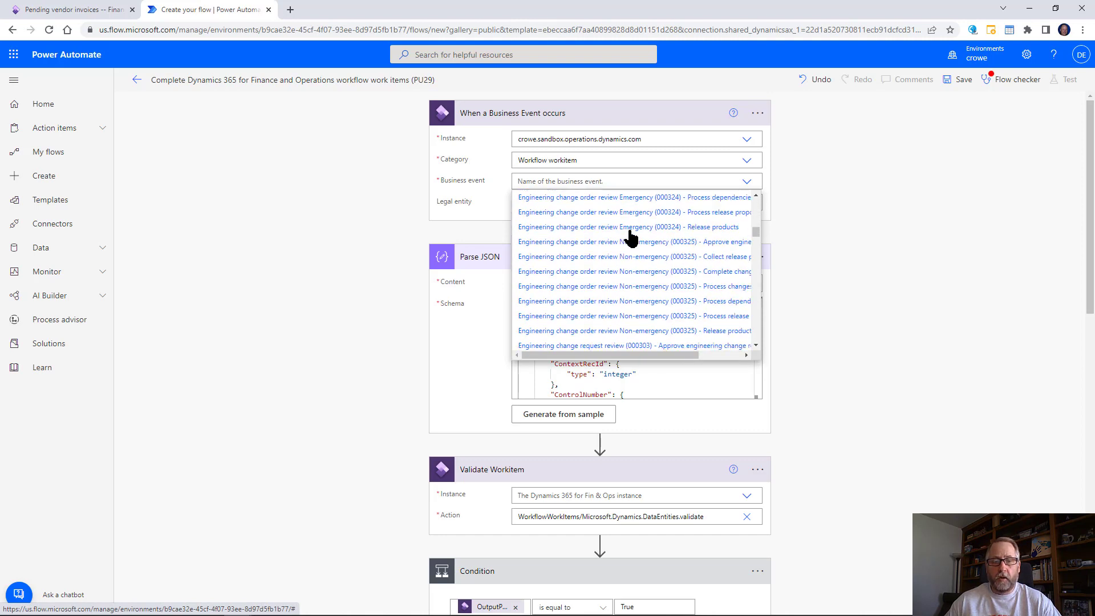
{"action": "scroll", "coordinate": [633, 239], "scroll_direction": "down", "scroll_amount": 15}
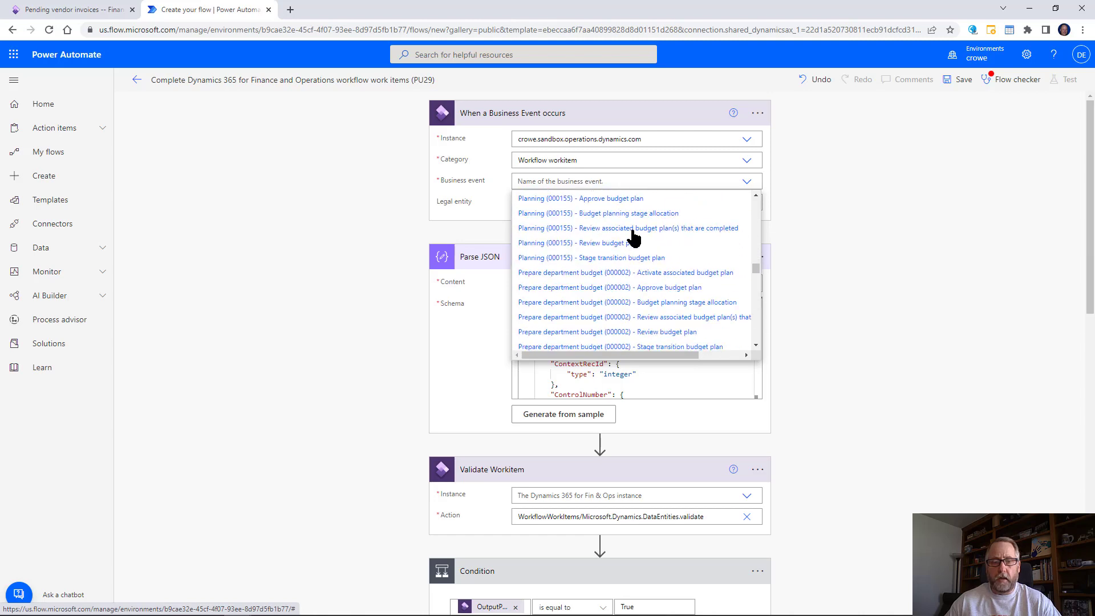
{"action": "scroll", "coordinate": [635, 239], "scroll_direction": "down", "scroll_amount": 15}
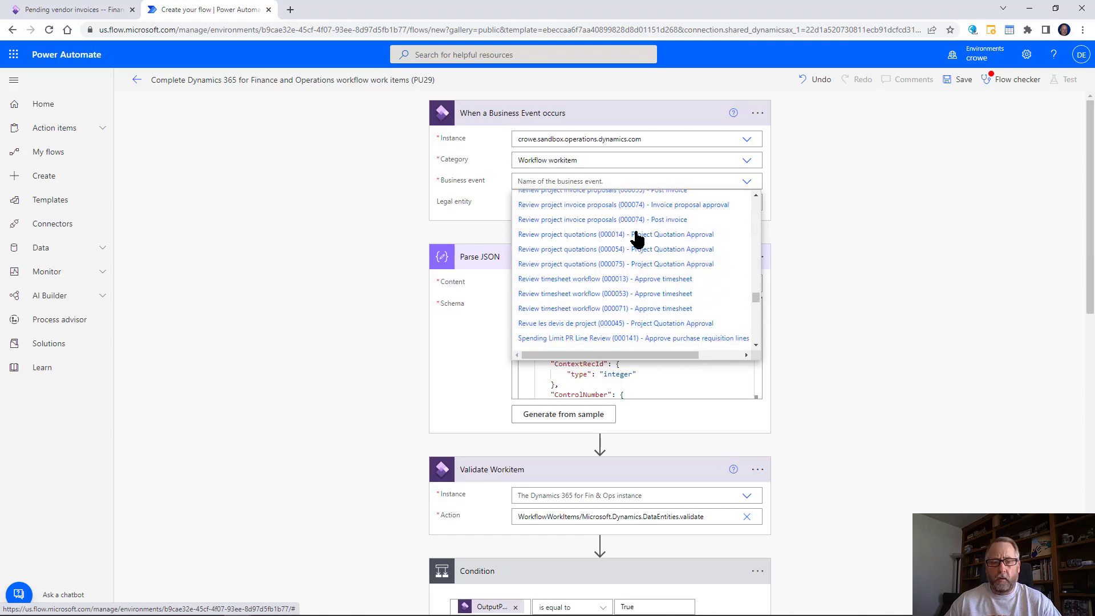
{"action": "scroll", "coordinate": [637, 239], "scroll_direction": "down", "scroll_amount": 2}
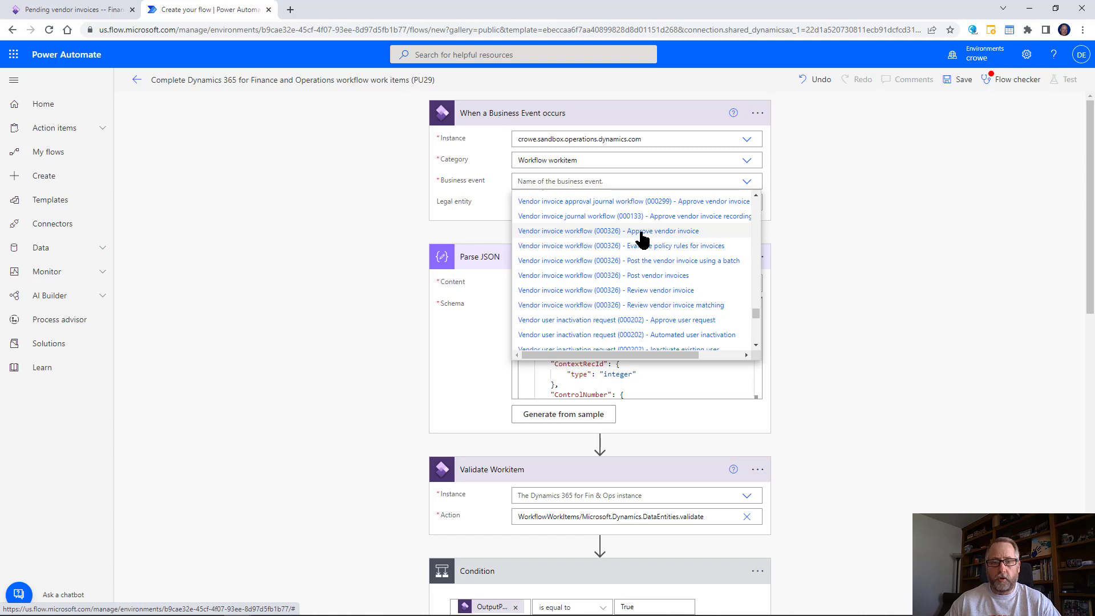
{"action": "left_click", "coordinate": [643, 232]}
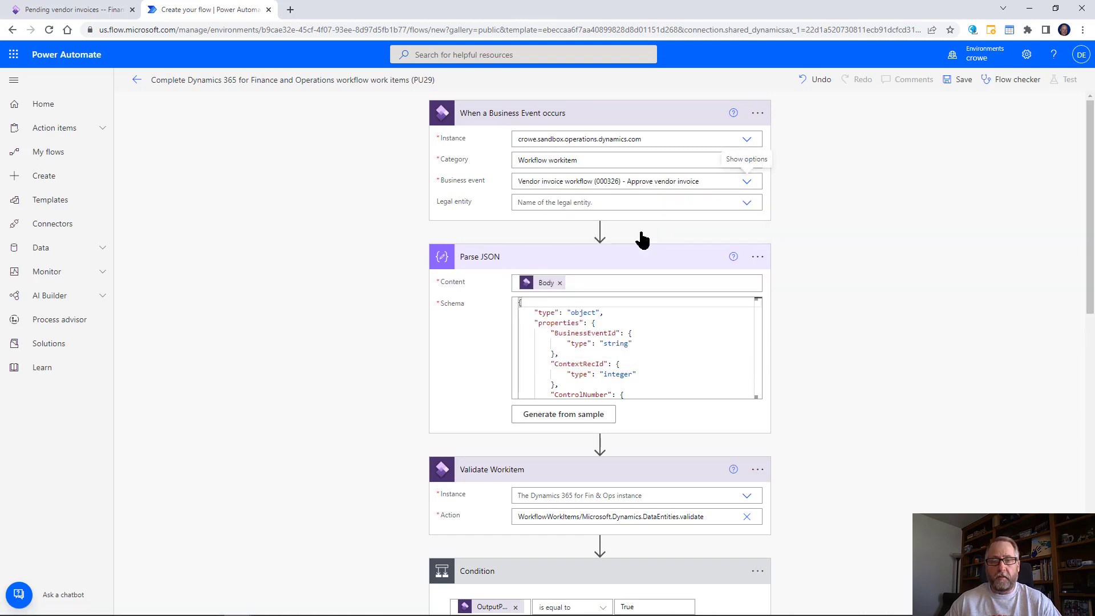
- Limit the business event trigger to the USMF legal entity
{"action": "left_click", "coordinate": [746, 204]}
{"action": "scroll", "coordinate": [697, 288], "scroll_direction": "down", "scroll_amount": 6}
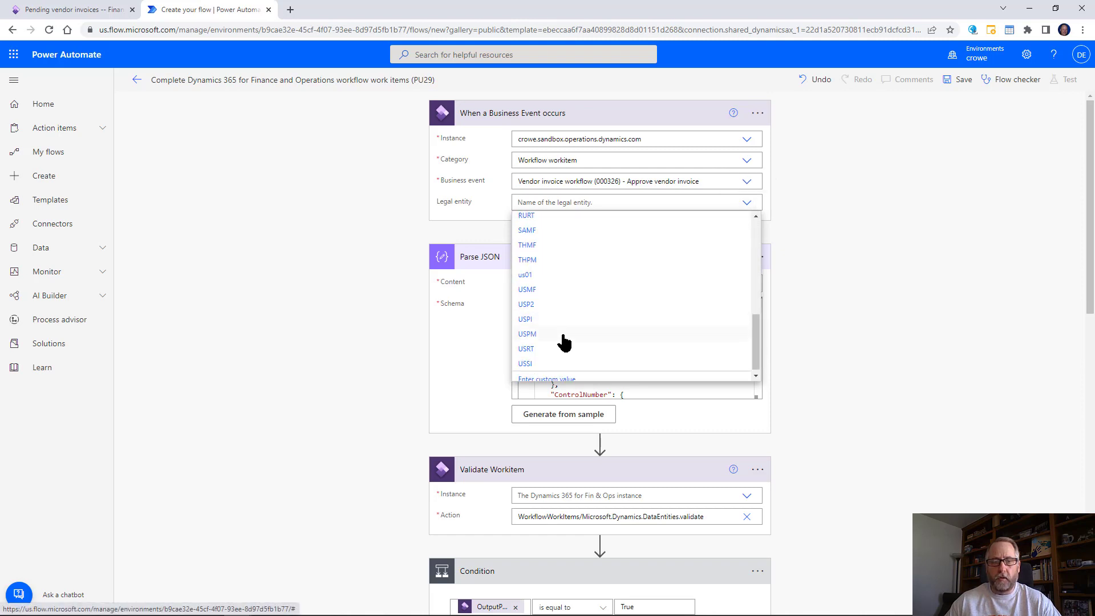
{"action": "left_click", "coordinate": [554, 290]}
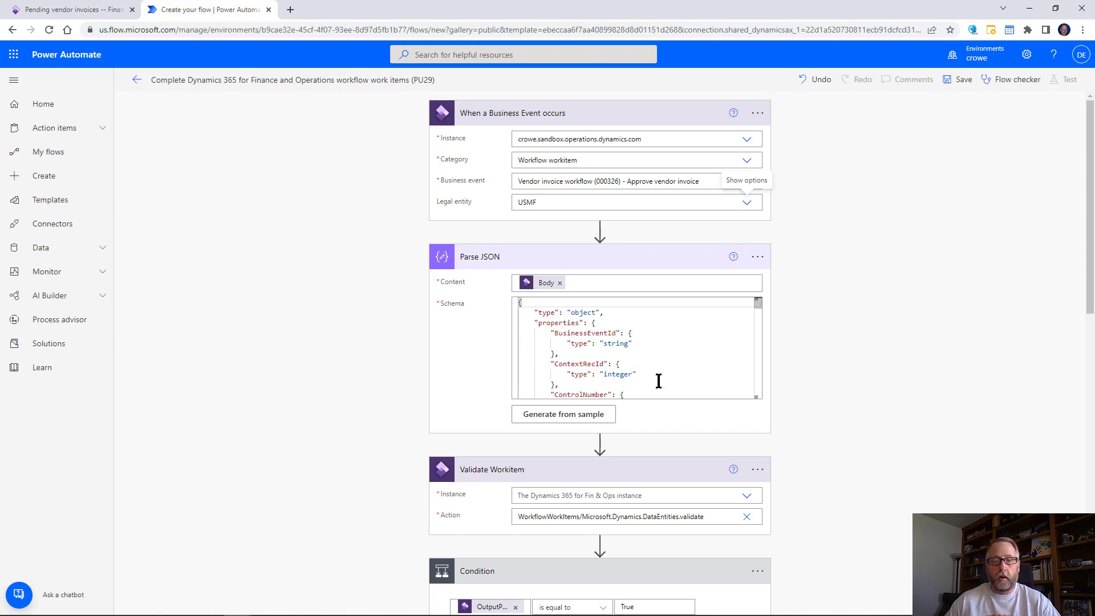
- Set the Validate Workitem action's instance to crowe.sandbox.operations.dynamics.com
{"action": "scroll", "coordinate": [733, 422], "scroll_direction": "down", "scroll_amount": 2}
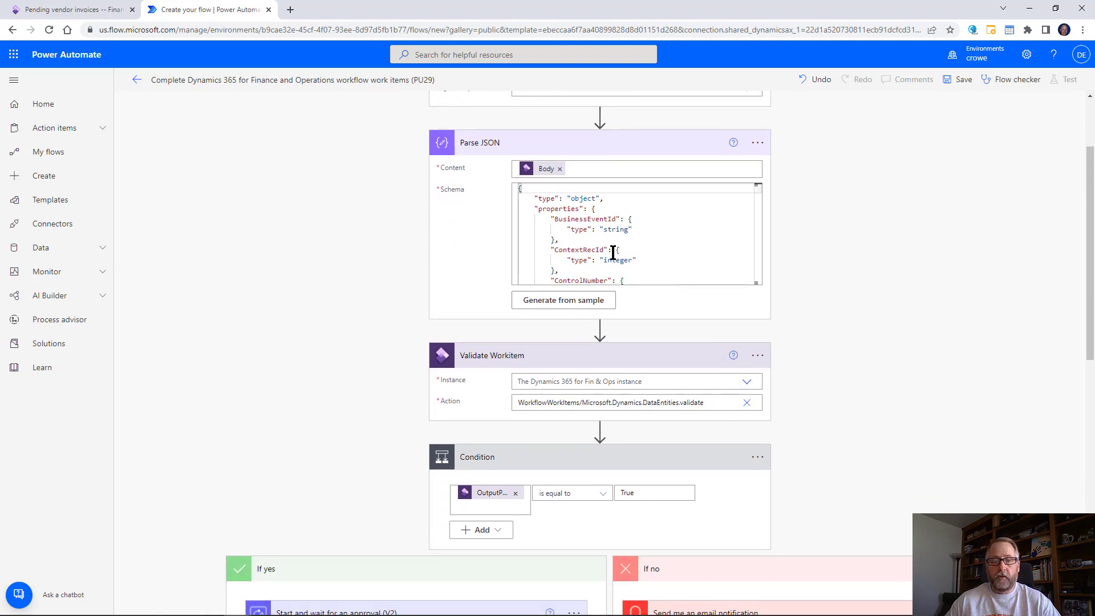
{"action": "scroll", "coordinate": [664, 328], "scroll_direction": "down", "scroll_amount": 1}
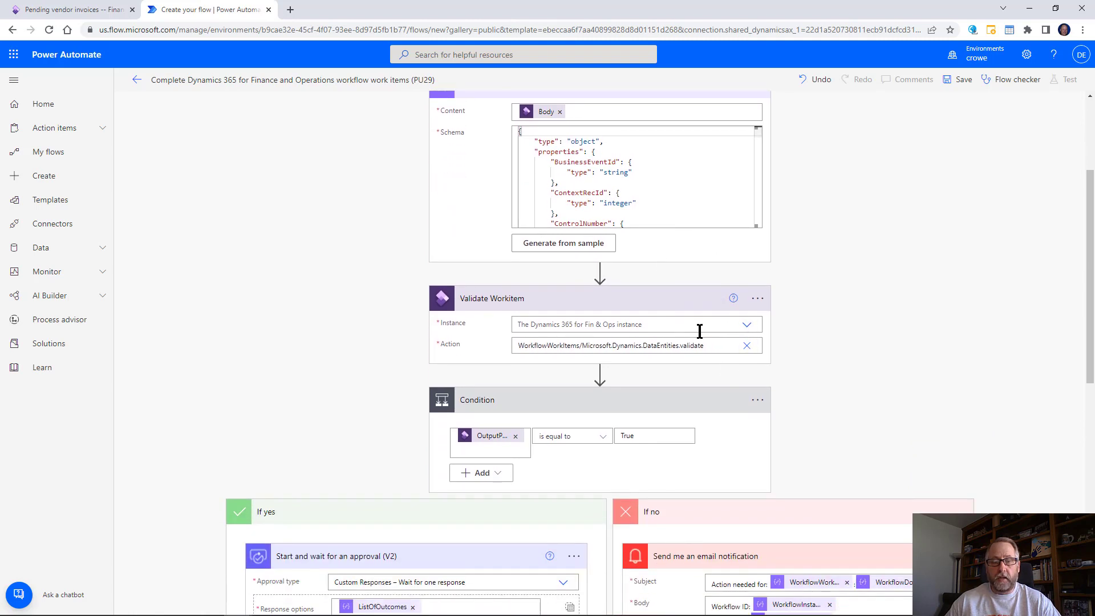
{"action": "left_click", "coordinate": [746, 326]}
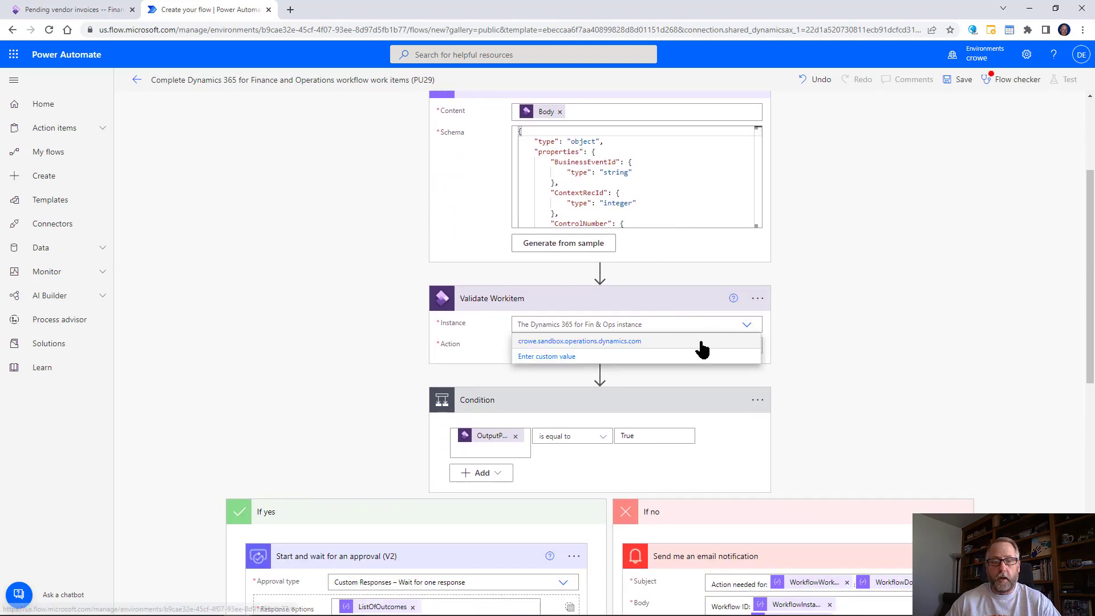
{"action": "left_click", "coordinate": [725, 344]}
- Set the instance of the Execute action inside Apply to each to crowe.sandbox.operations.dynamics.com
{"action": "scroll", "coordinate": [758, 350], "scroll_direction": "down", "scroll_amount": 2}
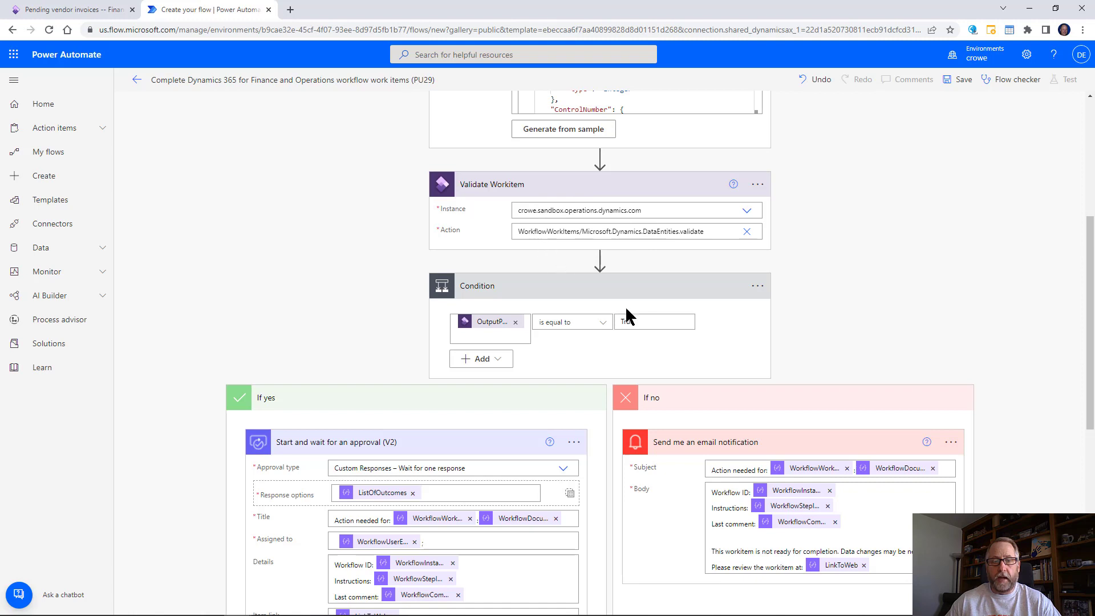
{"action": "scroll", "coordinate": [642, 308], "scroll_direction": "down", "scroll_amount": 1}
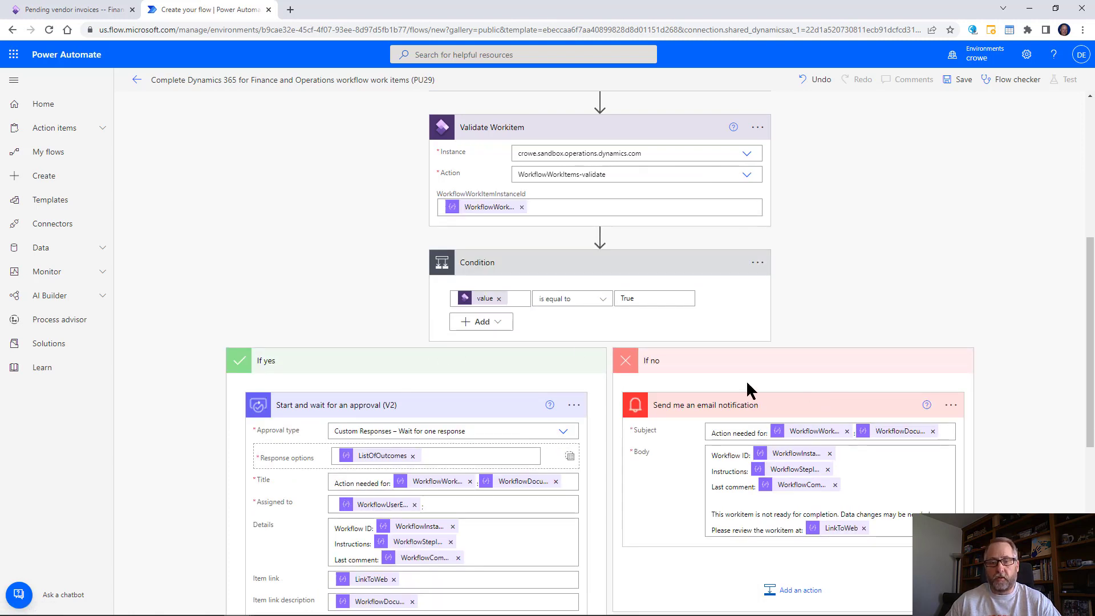
{"action": "scroll", "coordinate": [569, 370], "scroll_direction": "down", "scroll_amount": 3}
{"action": "scroll", "coordinate": [569, 369], "scroll_direction": "down", "scroll_amount": 4}
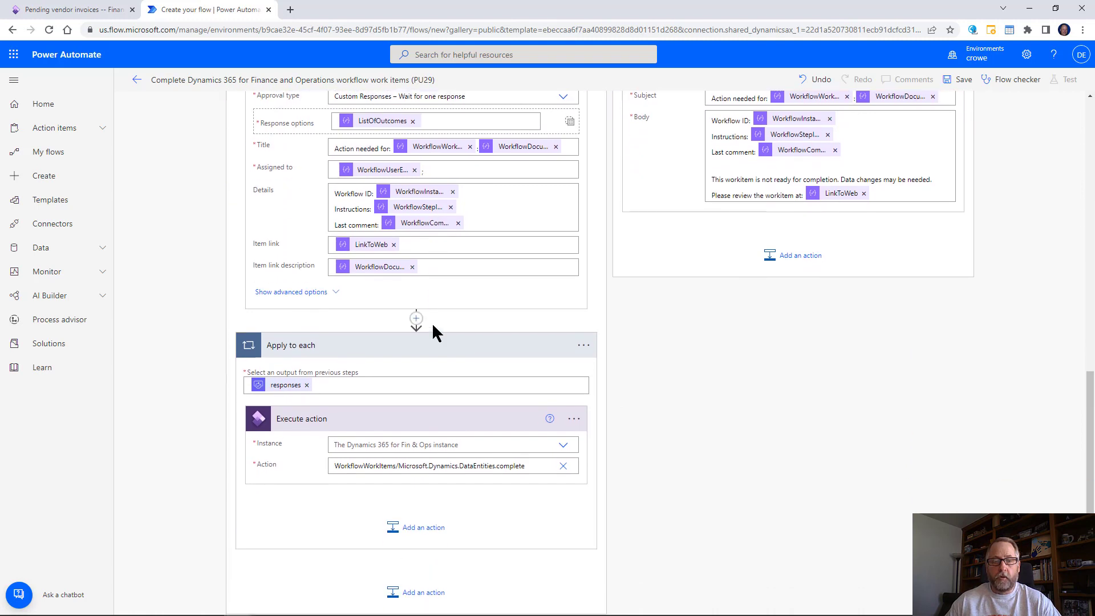
{"action": "left_click", "coordinate": [563, 439]}
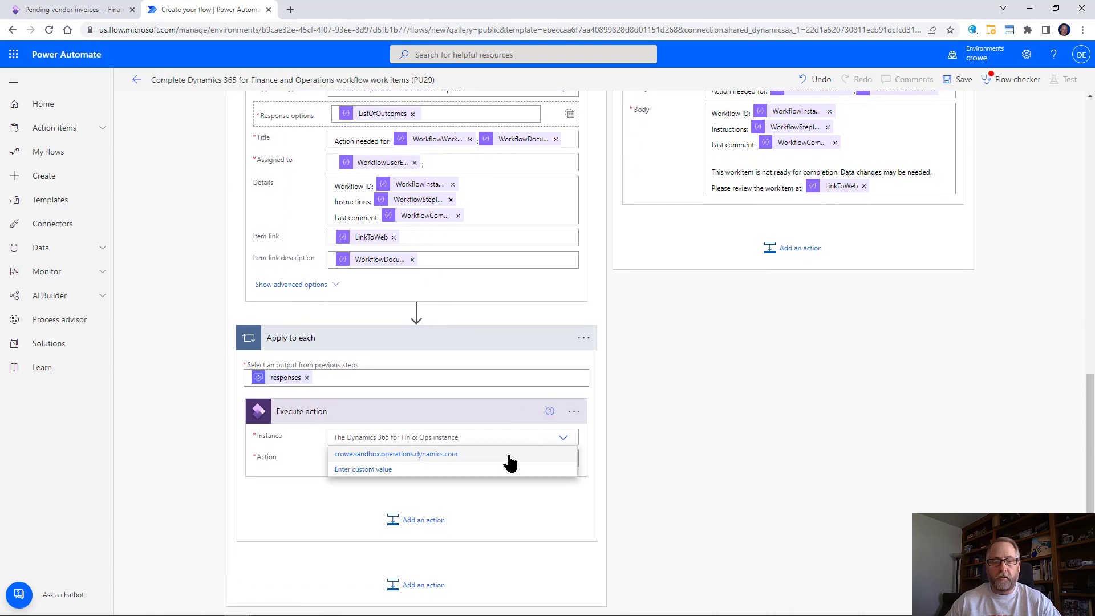
{"action": "left_click", "coordinate": [562, 454]}
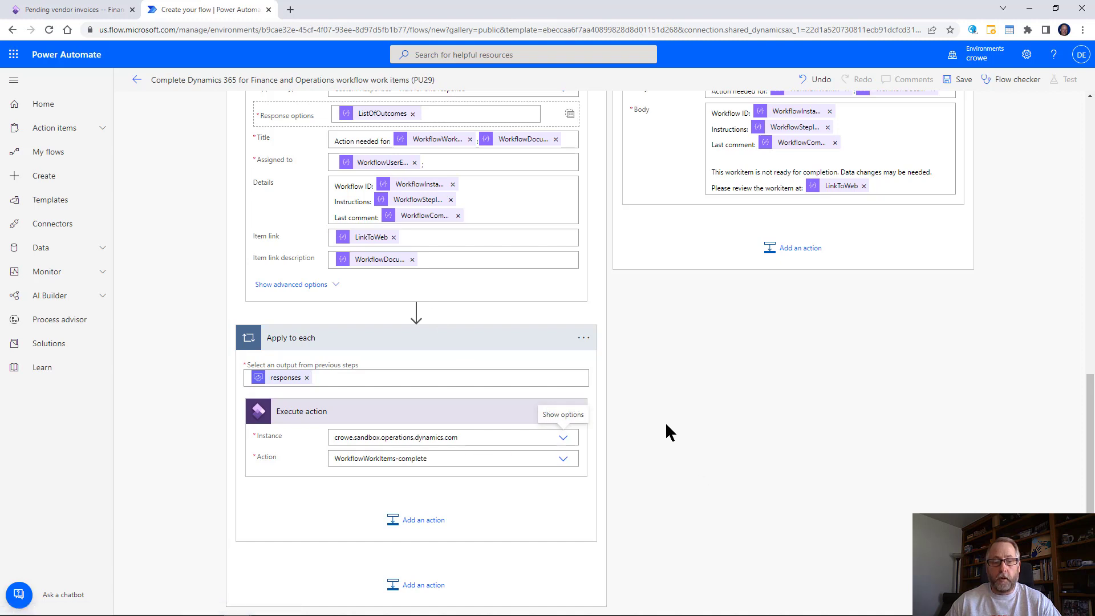
- Review the Execute action's parameters and the rest of the configured flow, and save it
{"action": "scroll", "coordinate": [668, 423], "scroll_direction": "down", "scroll_amount": 2}
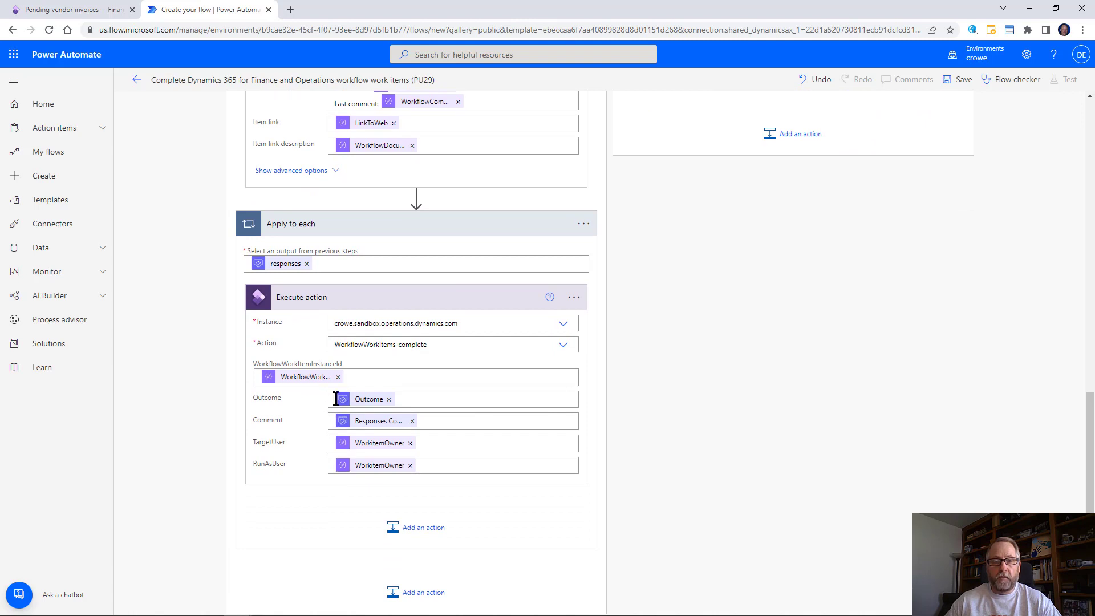
{"action": "scroll", "coordinate": [445, 296], "scroll_direction": "up", "scroll_amount": 3}
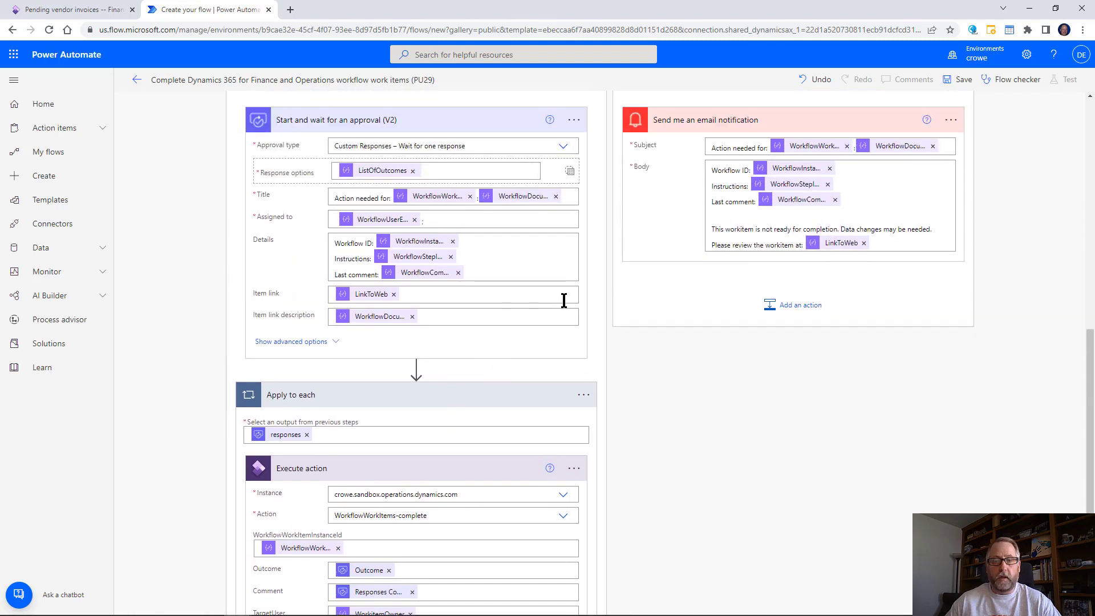
{"action": "scroll", "coordinate": [563, 285], "scroll_direction": "up", "scroll_amount": 3}
{"action": "scroll", "coordinate": [560, 259], "scroll_direction": "up", "scroll_amount": 2}
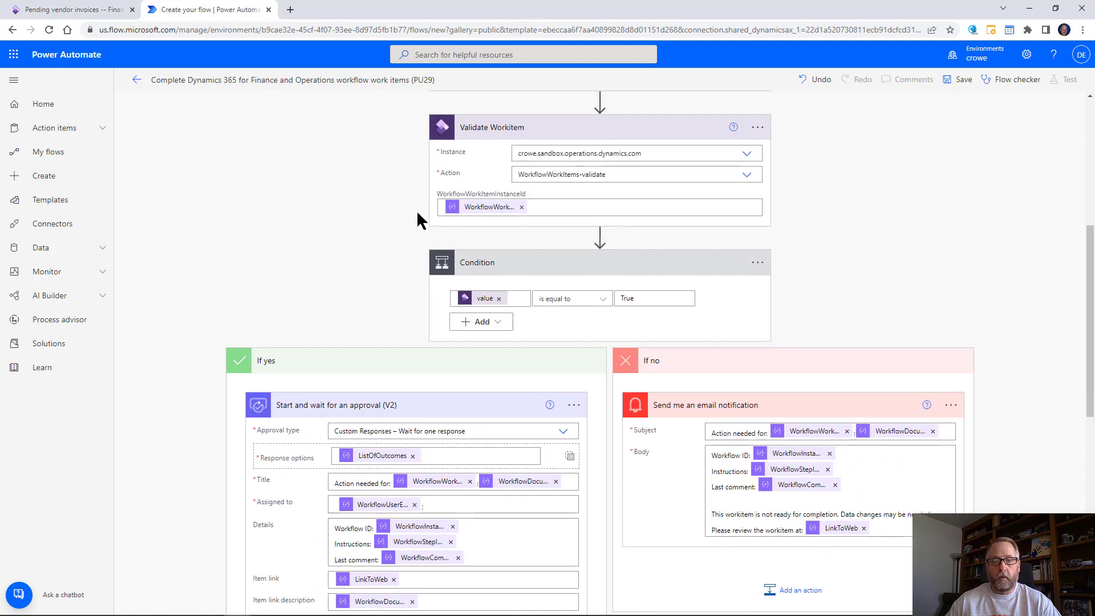
{"action": "scroll", "coordinate": [338, 209], "scroll_direction": "up", "scroll_amount": 6}
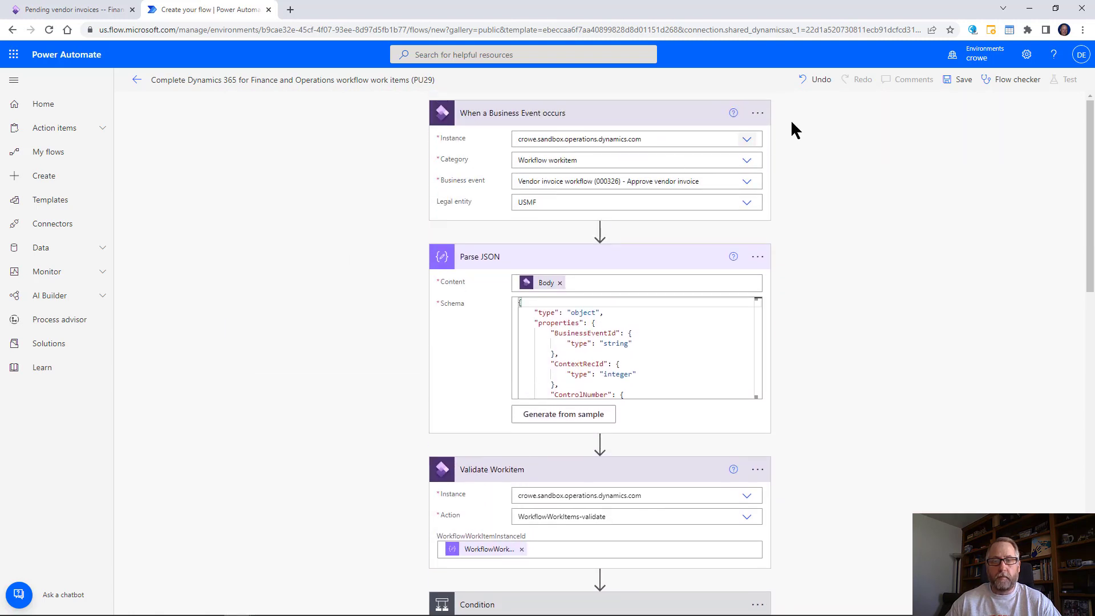
{"action": "left_click", "coordinate": [958, 81]}
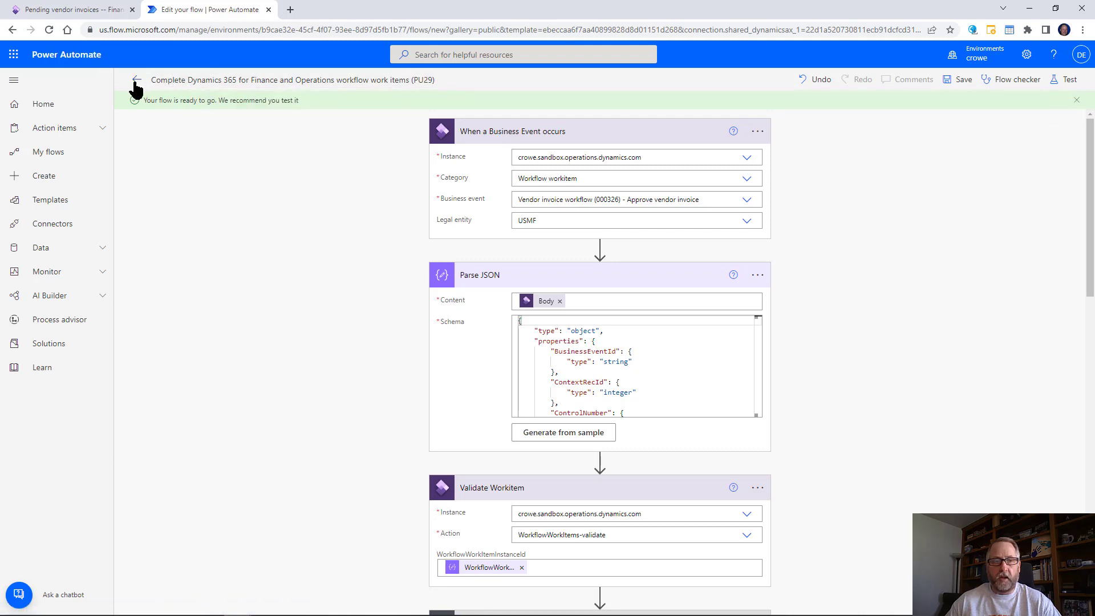
- Rename the flow "Video Example Dynamics 365 for Finance and Operations workflow work items (PU29)", save it and return to its details page
{"action": "left_click", "coordinate": [195, 79]}
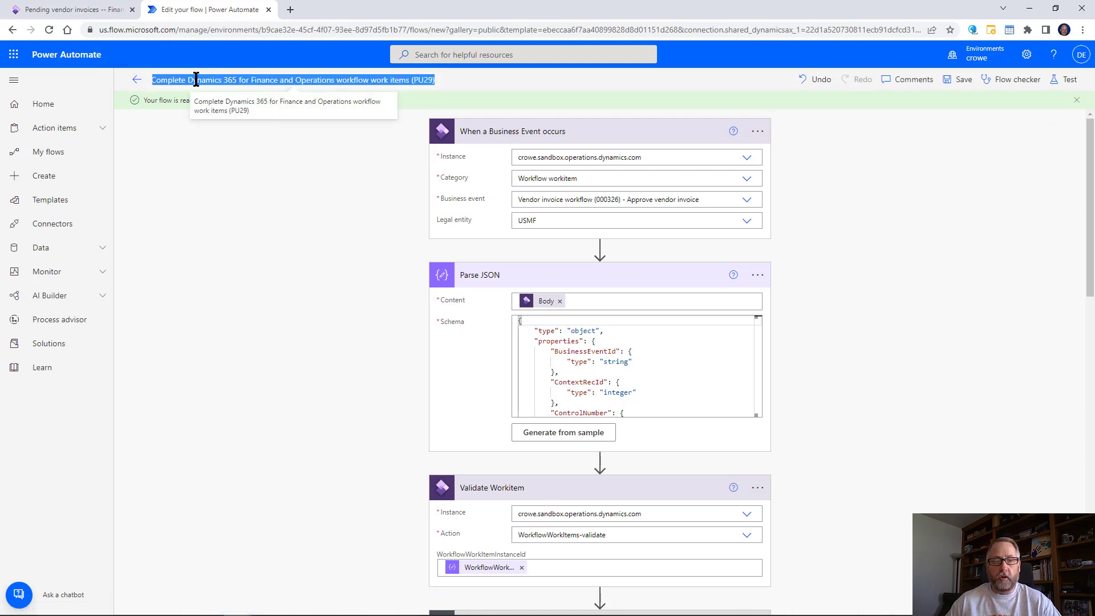
{"action": "left_click", "coordinate": [195, 80]}
{"action": "left_click_drag", "start_coordinate": [185, 80], "coordinate": [150, 80]}
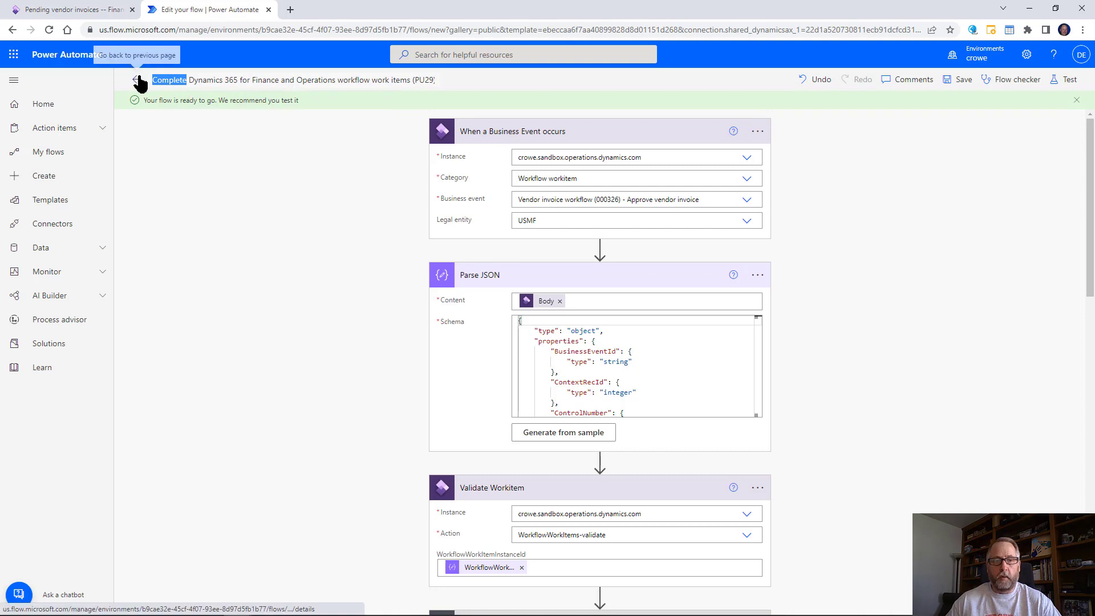
{"action": "type", "text": "Video Examp"}
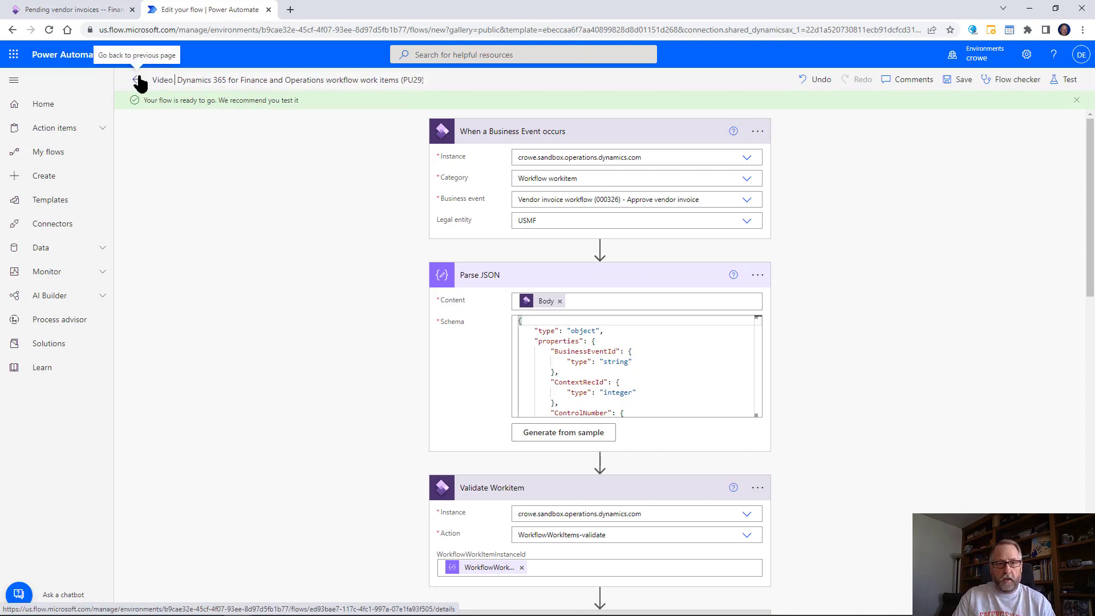
{"action": "type", "text": "le"}
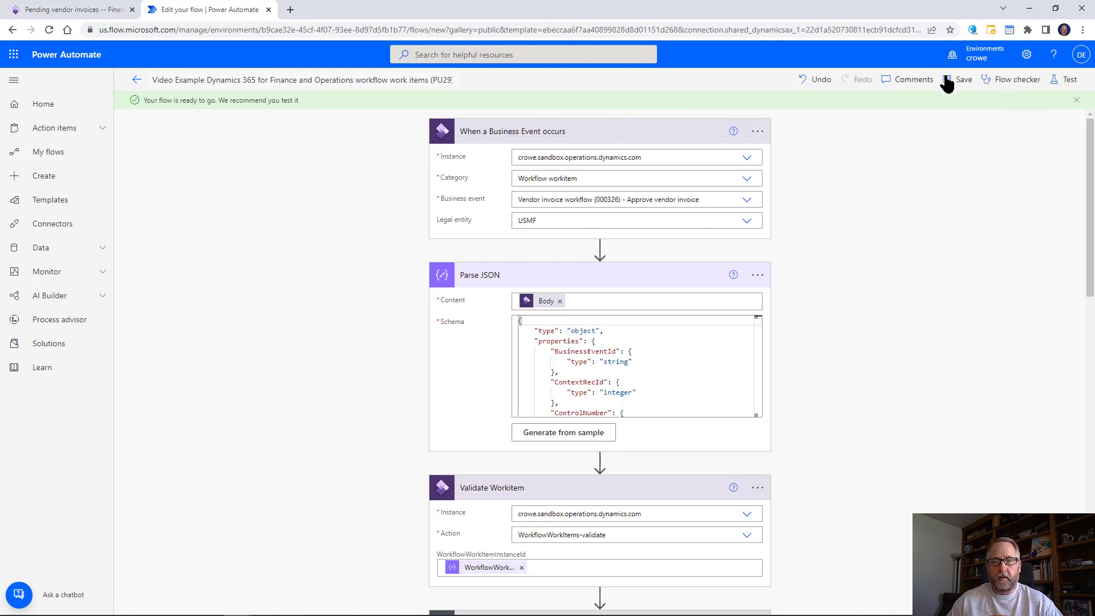
{"action": "left_click", "coordinate": [961, 81]}
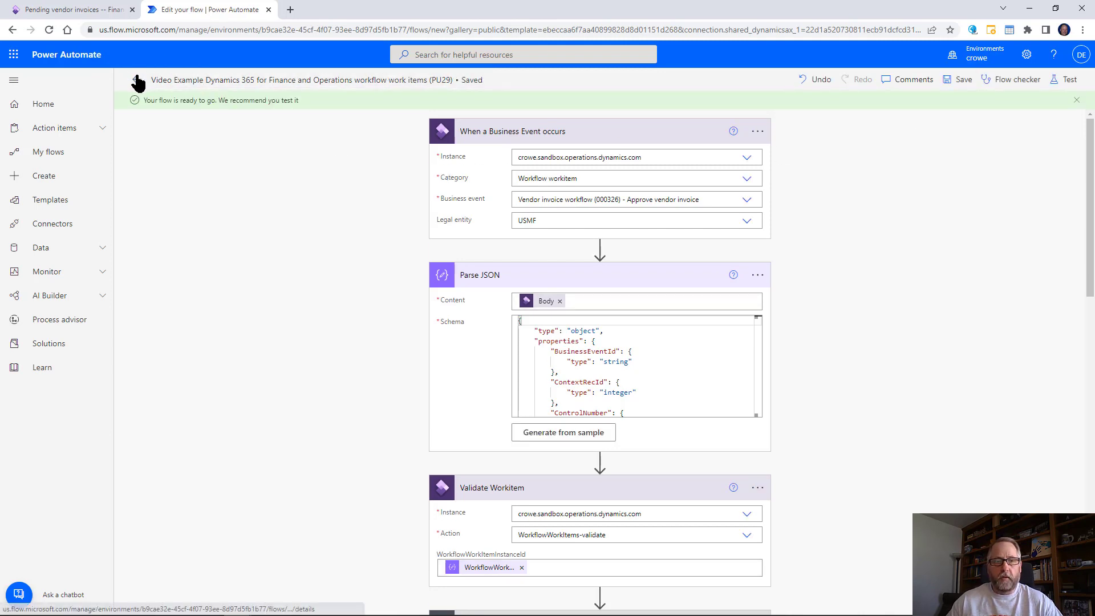
{"action": "left_click", "coordinate": [138, 83]}
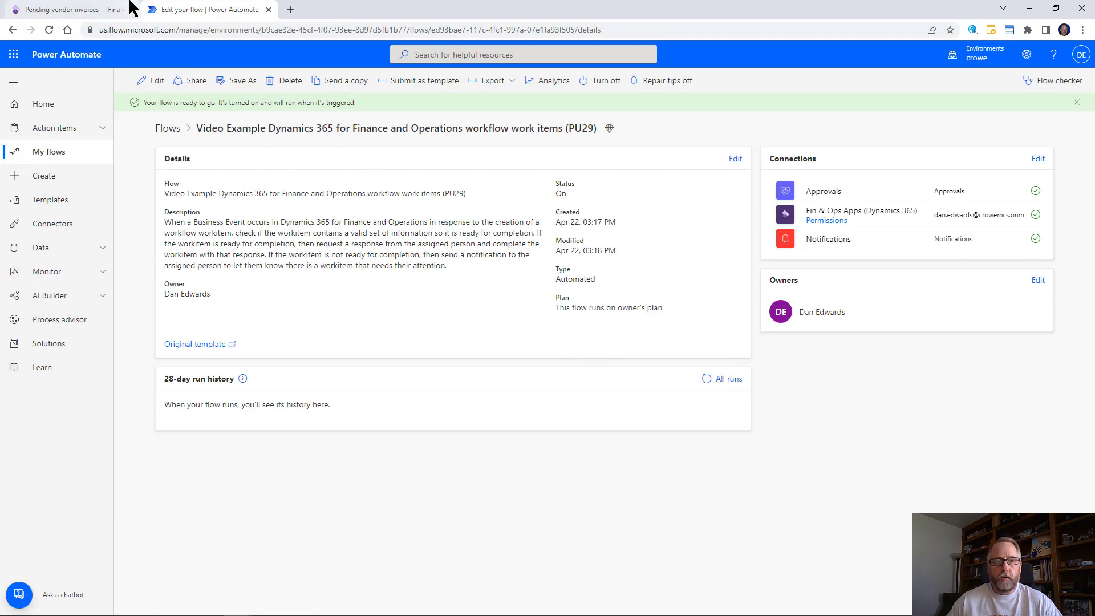
- In Finance and Operations, submit the pending Fabrikam Supplier invoice to the vendor invoice workflow with the comment "Please approve this invoice"
{"action": "left_click", "coordinate": [75, 10]}
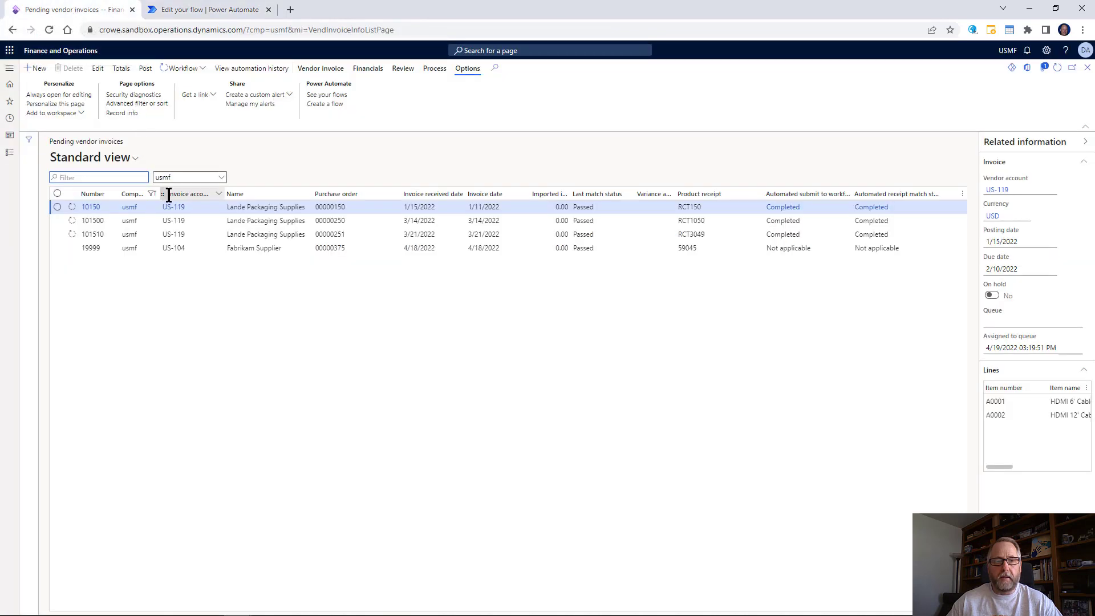
{"action": "left_click", "coordinate": [128, 249]}
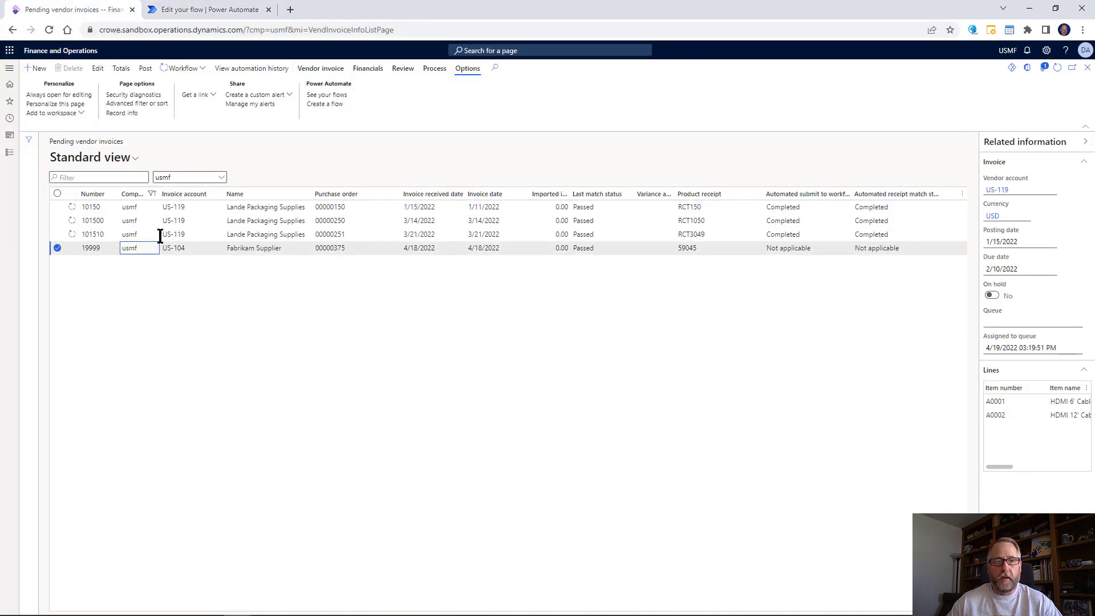
{"action": "left_click", "coordinate": [203, 69]}
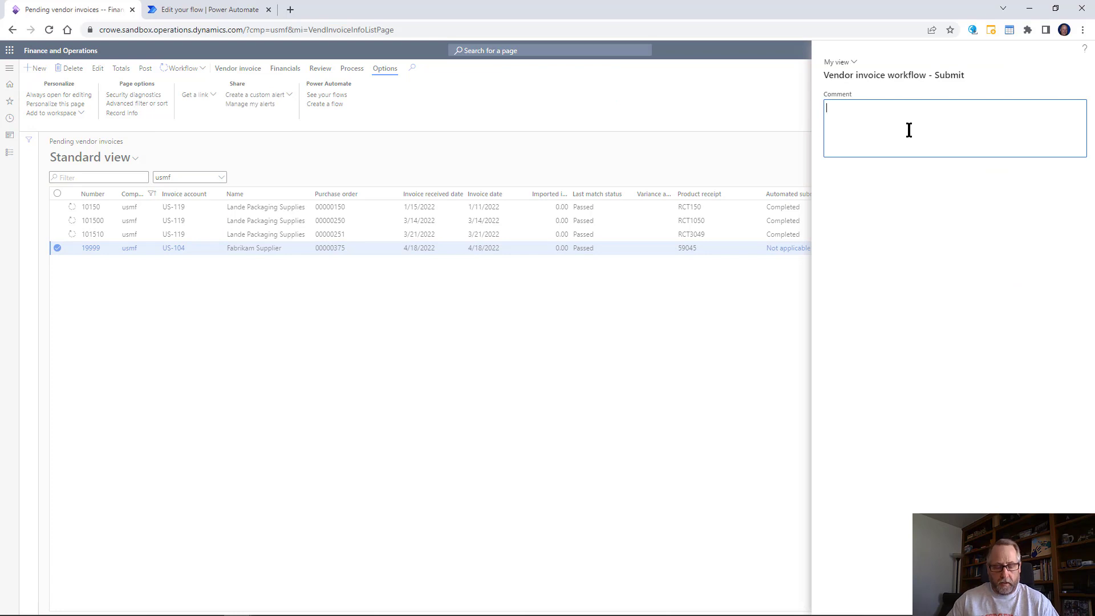
{"action": "type", "text": "Please "}
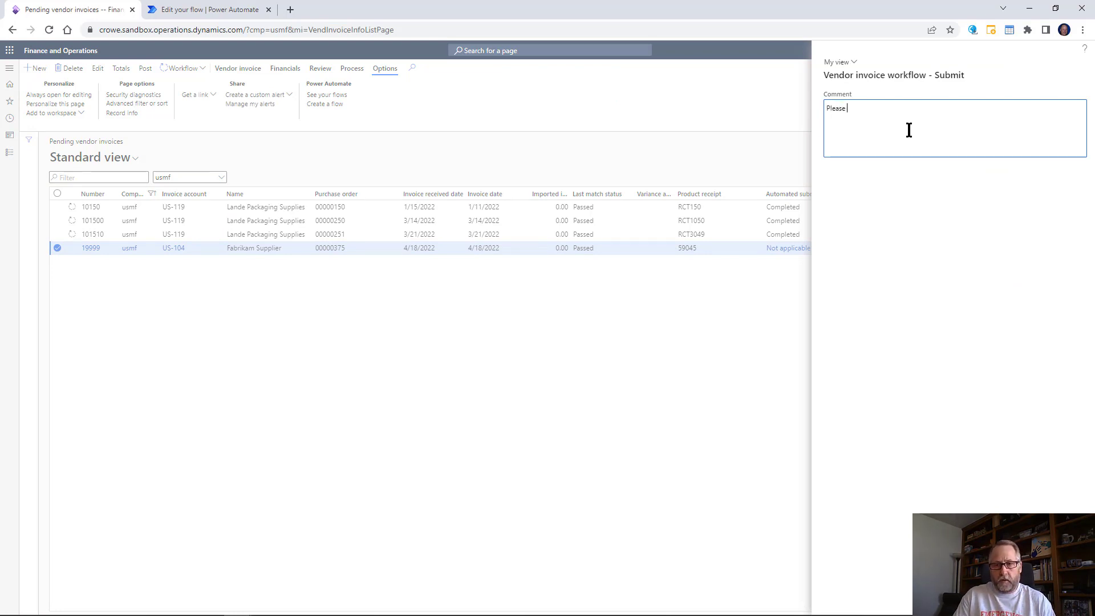
{"action": "type", "text": "approve this"}
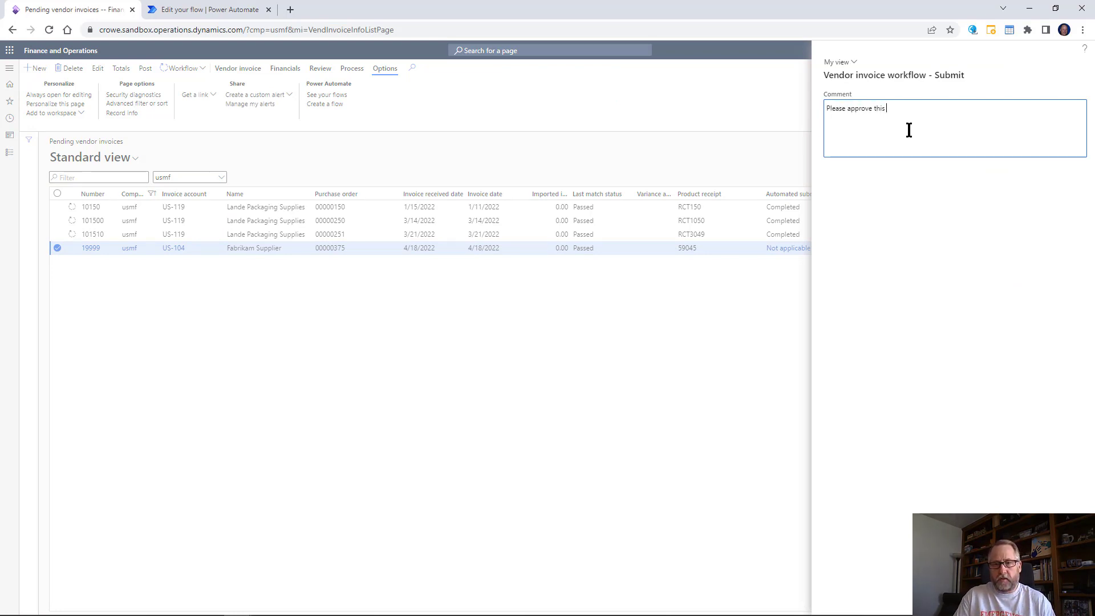
{"action": "type", "text": " invoice"}
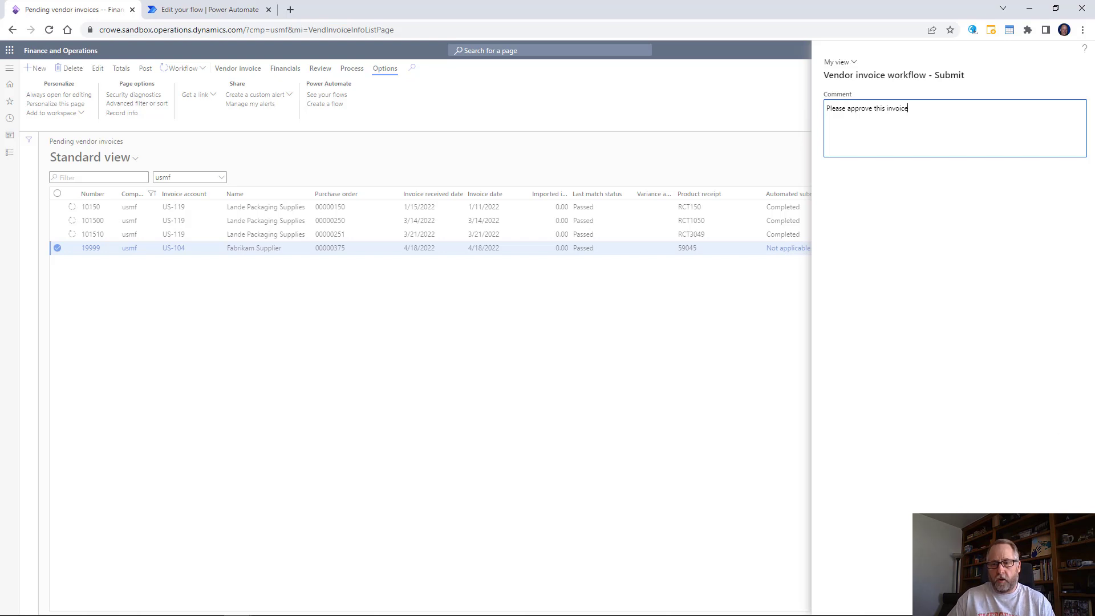
{"action": "left_click", "coordinate": [1019, 599]}
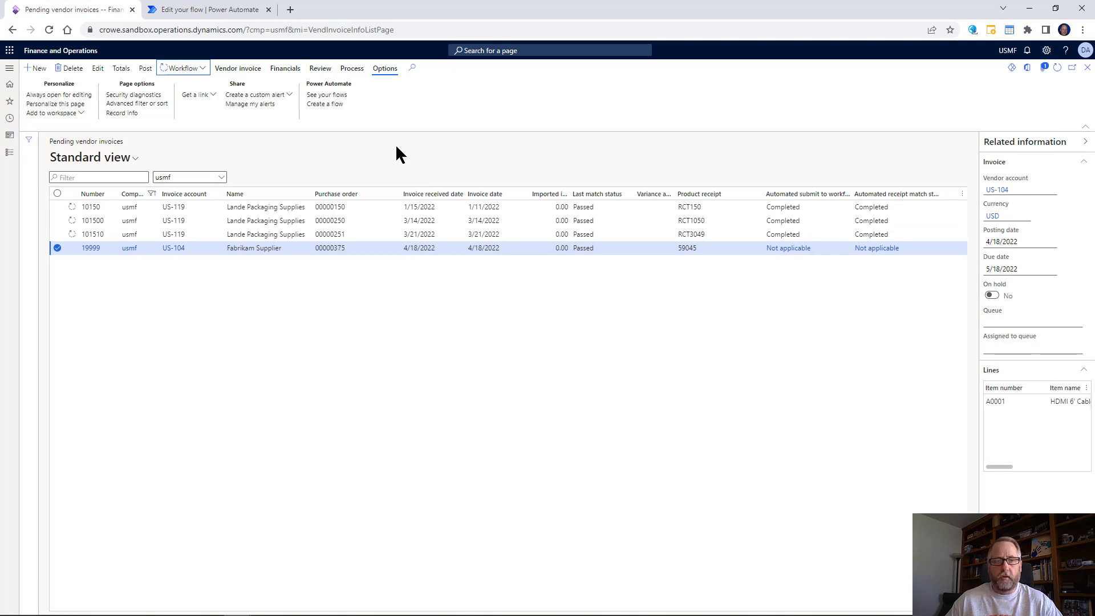
- Switch to Power Automate and refresh the 28-day run history of the Video Example flow
{"action": "left_click", "coordinate": [231, 16]}
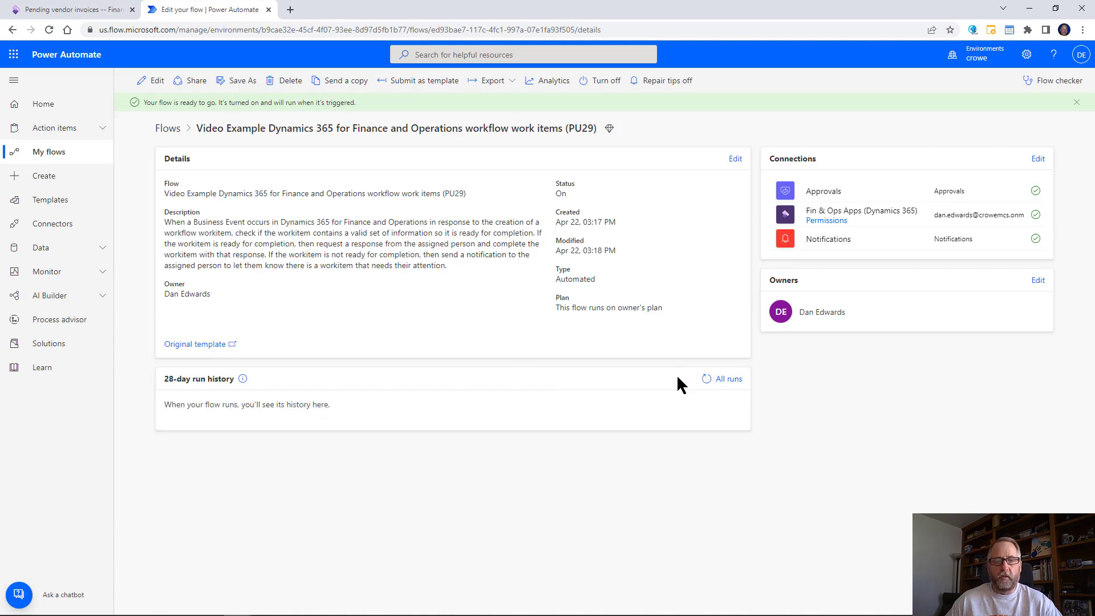
{"action": "left_click", "coordinate": [707, 383]}
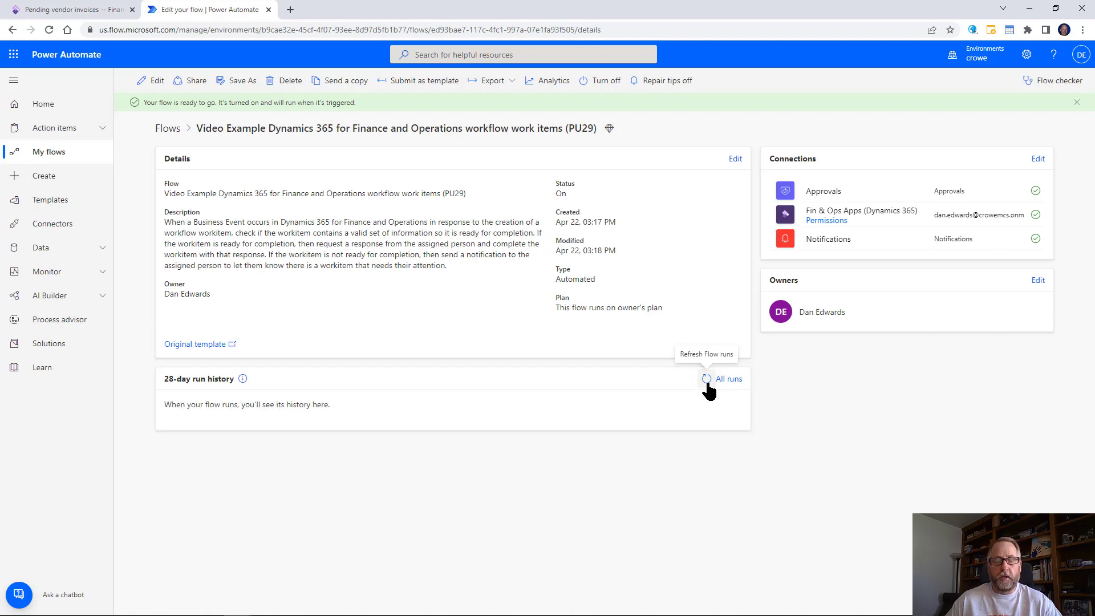
{"action": "left_click", "coordinate": [707, 383]}
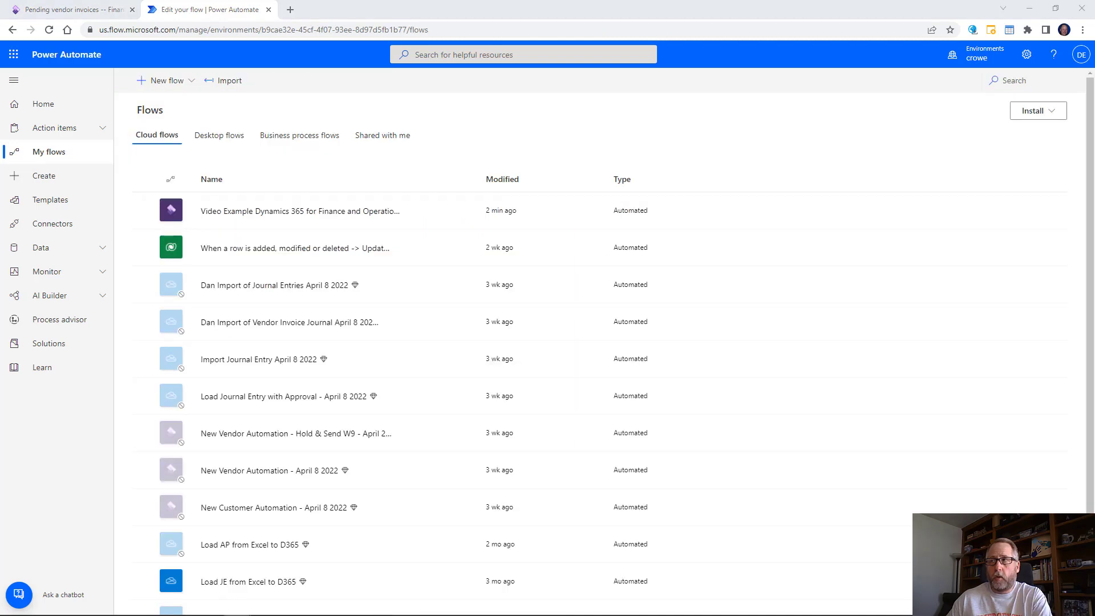
- Bring up the approver's browser window full screen and read the Microsoft Flow approval email in the Outlook inbox
{"action": "left_click_drag", "start_coordinate": [1094, 114], "coordinate": [662, 106]}
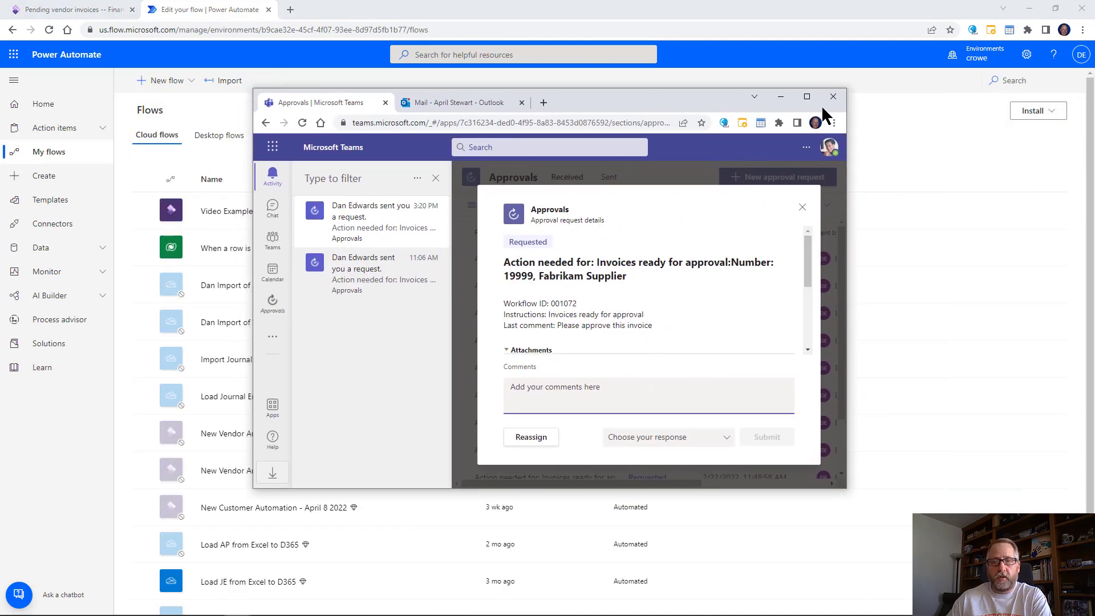
{"action": "left_click", "coordinate": [808, 97]}
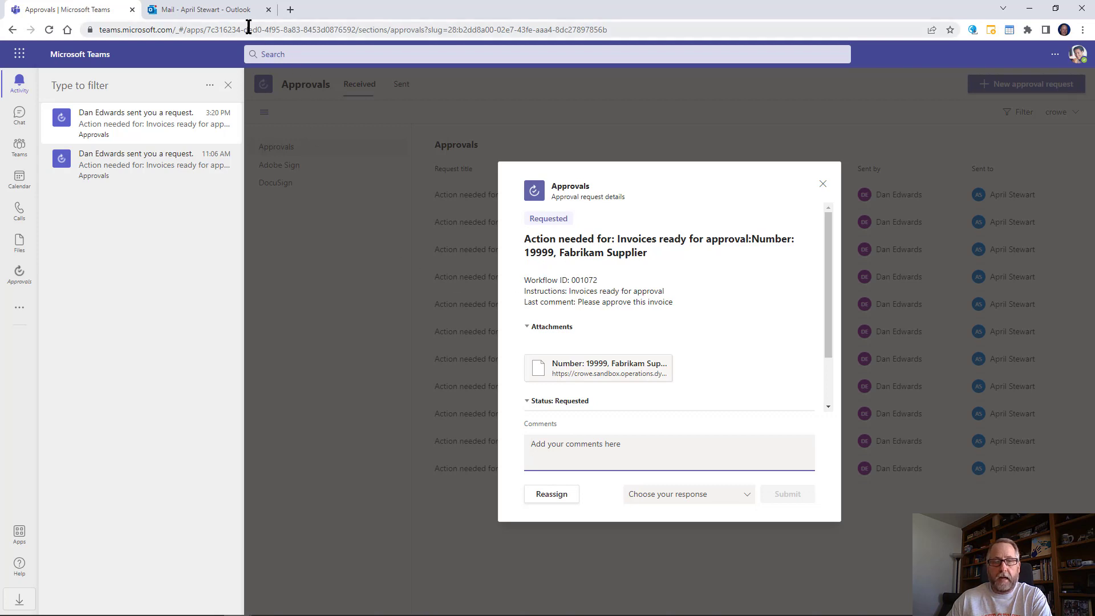
{"action": "left_click", "coordinate": [215, 11]}
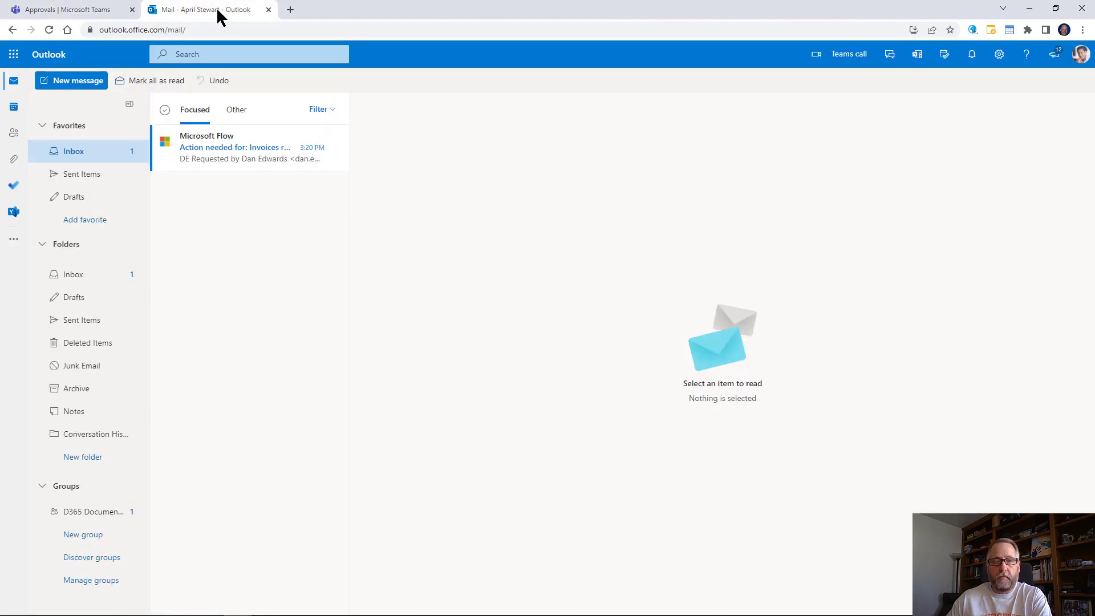
{"action": "left_click", "coordinate": [230, 169]}
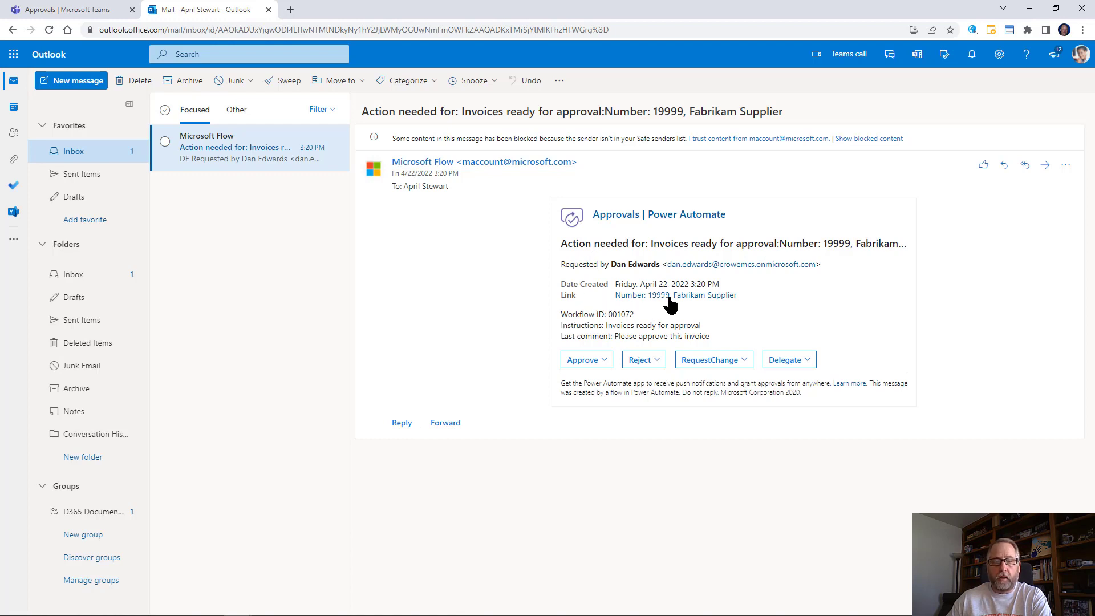
- From the approval request in Microsoft Teams, open the attached Fabrikam Supplier invoice link, view it and return to the request
{"action": "left_click", "coordinate": [102, 10]}
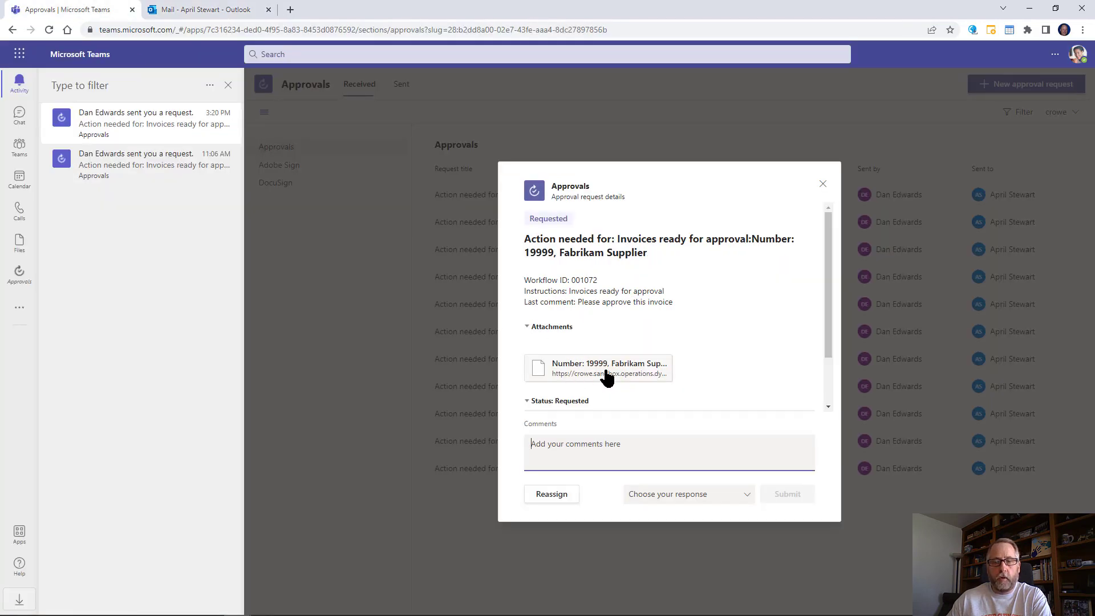
{"action": "left_click", "coordinate": [610, 380]}
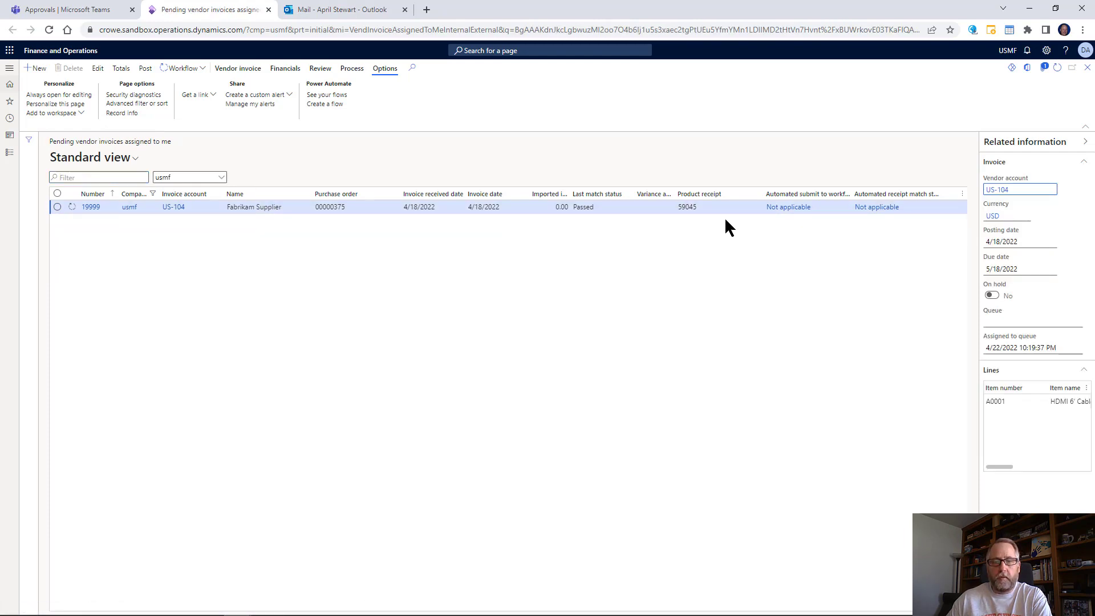
{"action": "left_click", "coordinate": [98, 13]}
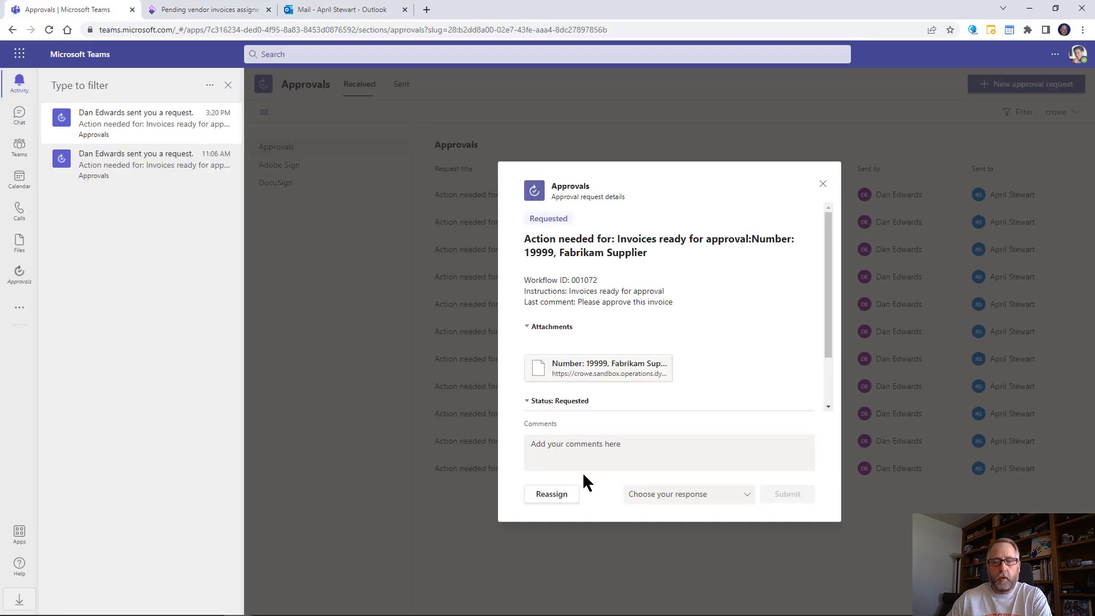
- Respond to the Fabrikam Supplier invoice approval request with Approve and submit the response
{"action": "left_click", "coordinate": [744, 498]}
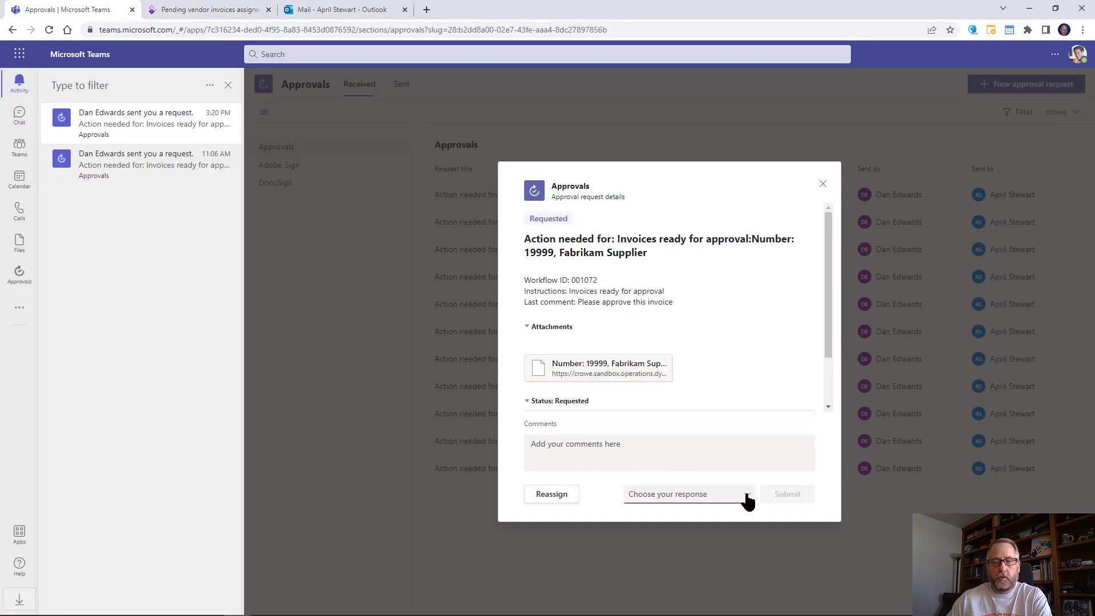
{"action": "left_click", "coordinate": [680, 519]}
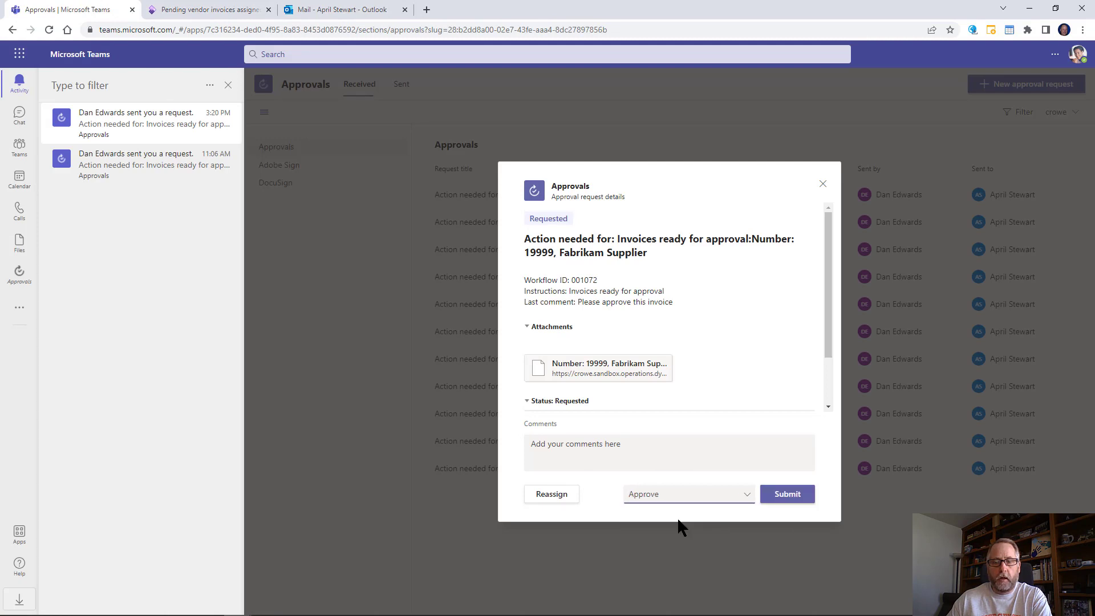
{"action": "left_click", "coordinate": [790, 503]}
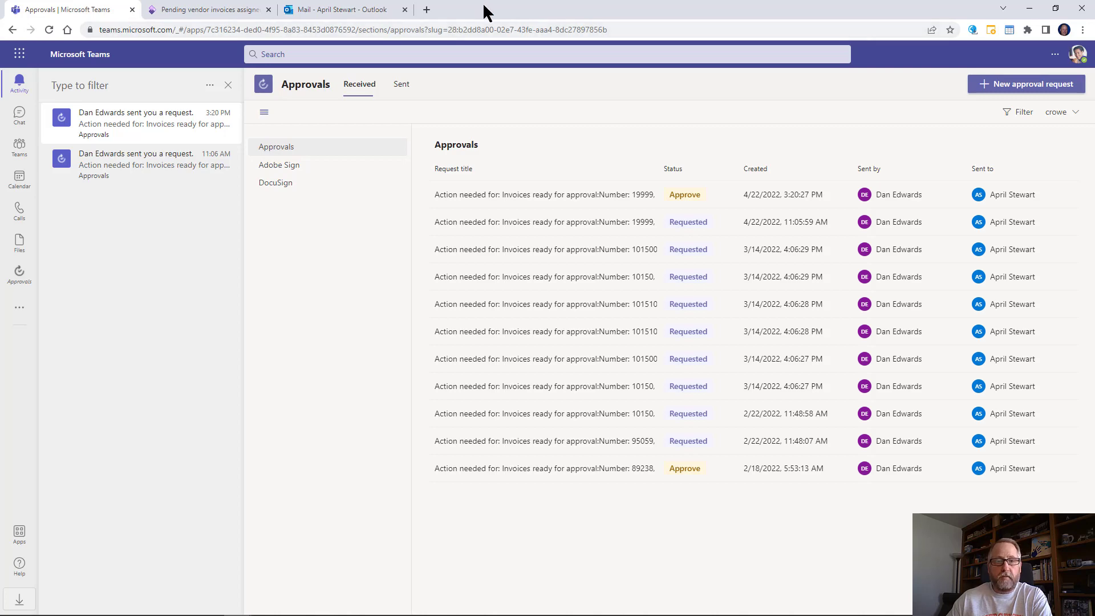
- Move the approver's window away, open the Video Example flow's details in Power Automate and refresh its run history
{"action": "left_click_drag", "start_coordinate": [485, 11], "coordinate": [1094, 171]}
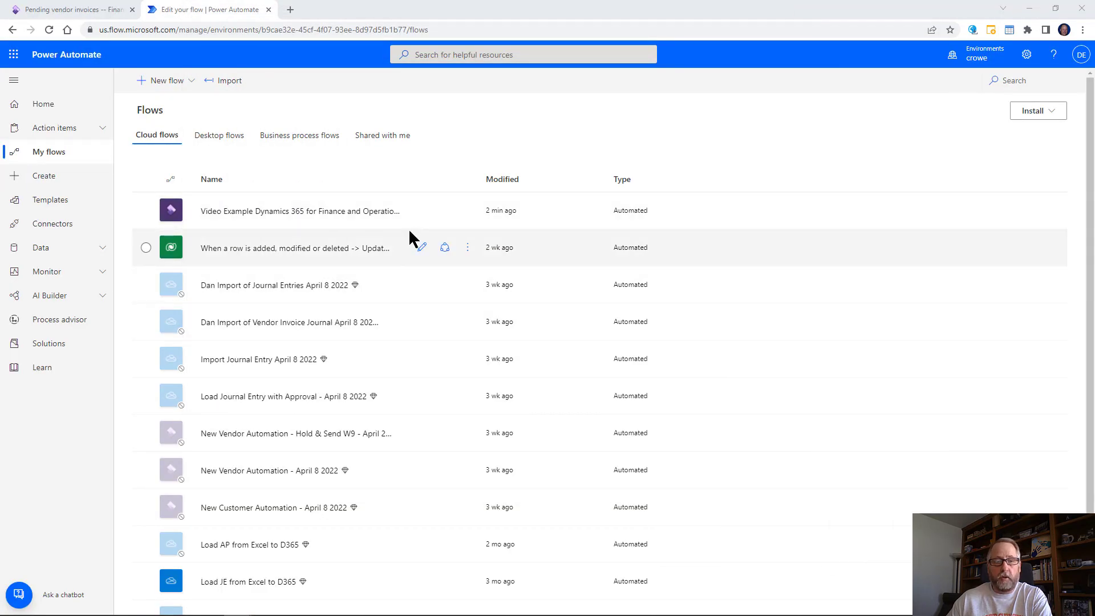
{"action": "left_click", "coordinate": [354, 219]}
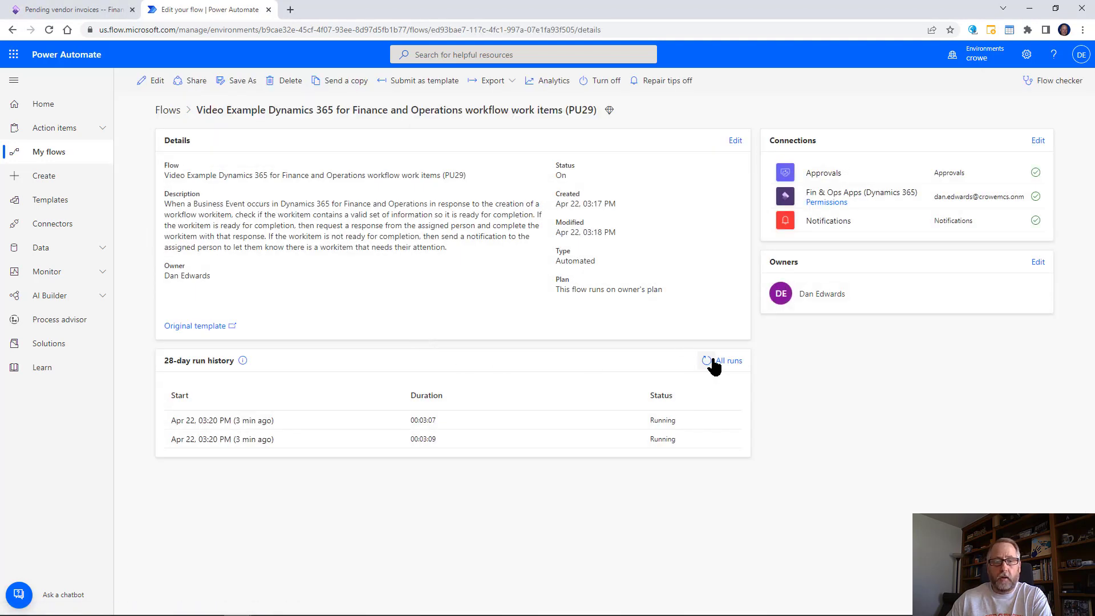
{"action": "left_click", "coordinate": [707, 365]}
{"action": "left_click", "coordinate": [707, 365]}
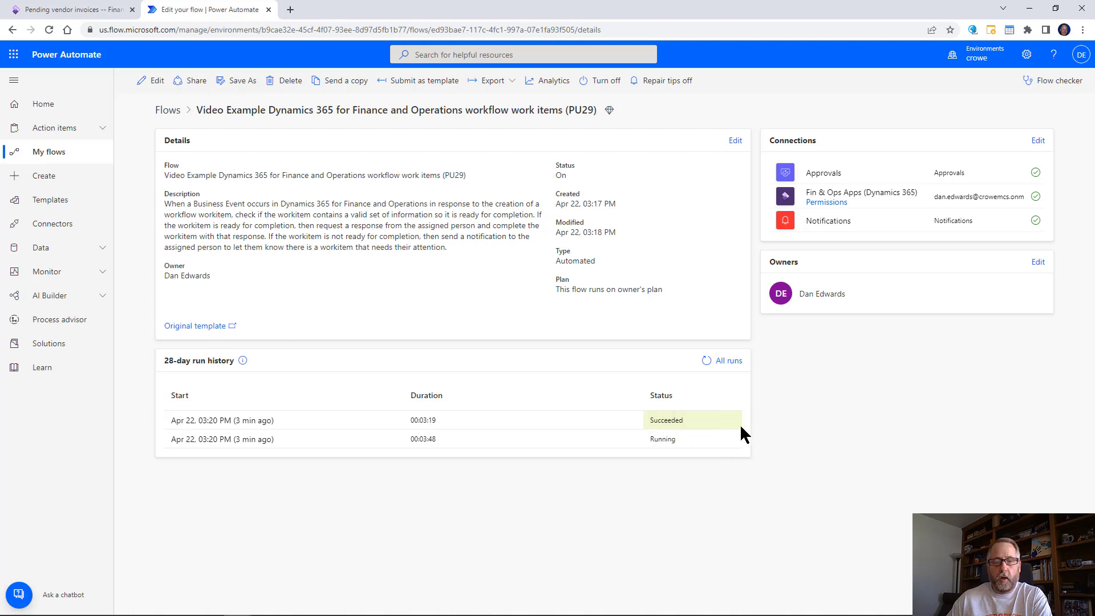
- In Finance and Operations, refresh the pending vendor invoices, view the Fabrikam Supplier invoice's workflow history and close it
{"action": "left_click", "coordinate": [44, 8]}
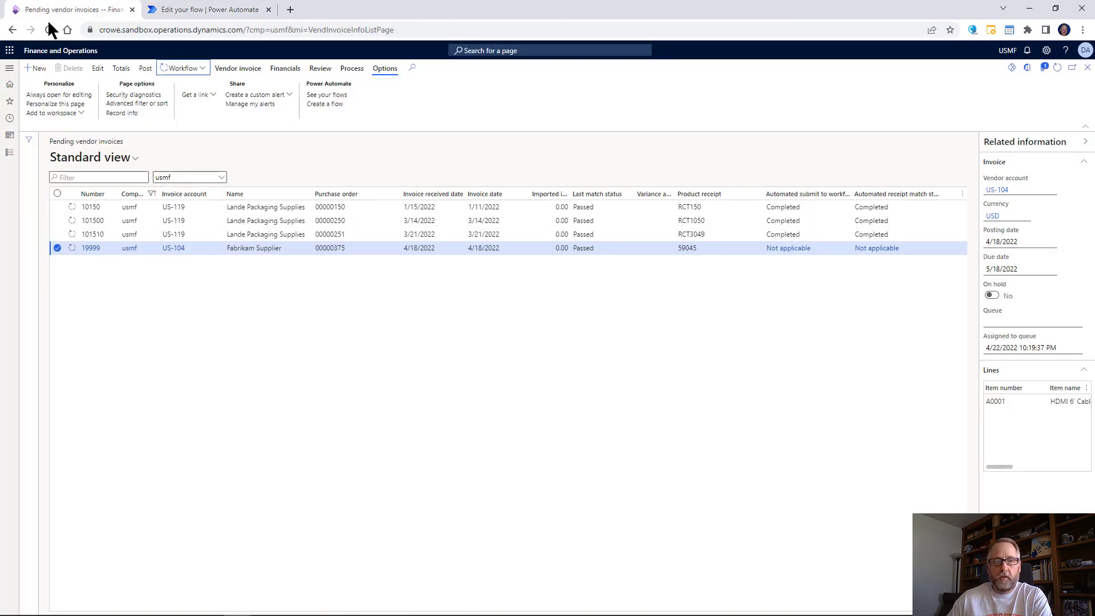
{"action": "left_click", "coordinate": [1058, 70]}
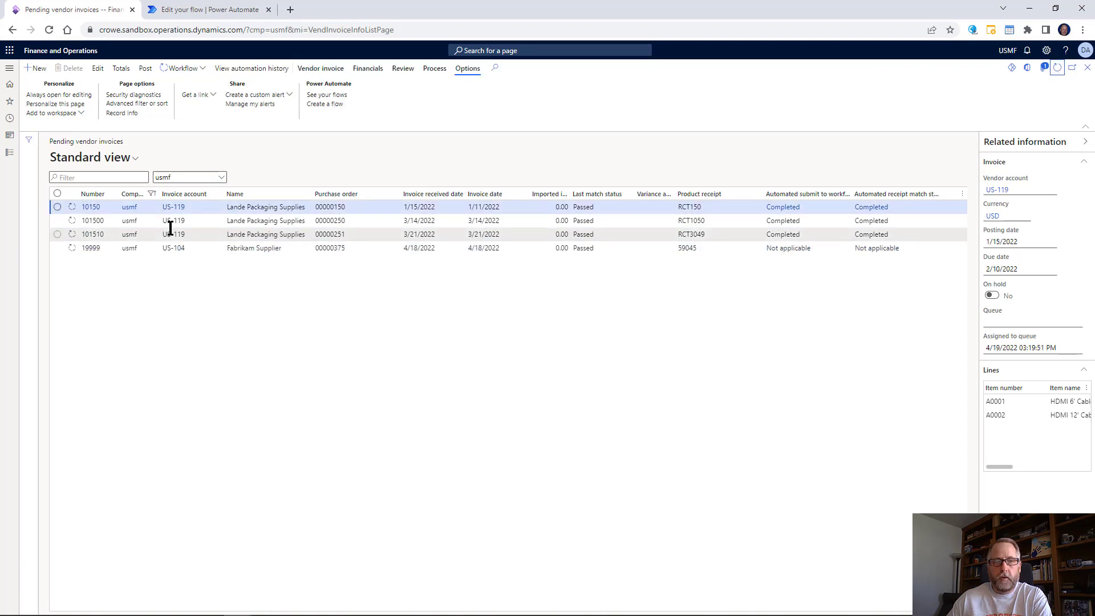
{"action": "left_click", "coordinate": [170, 246]}
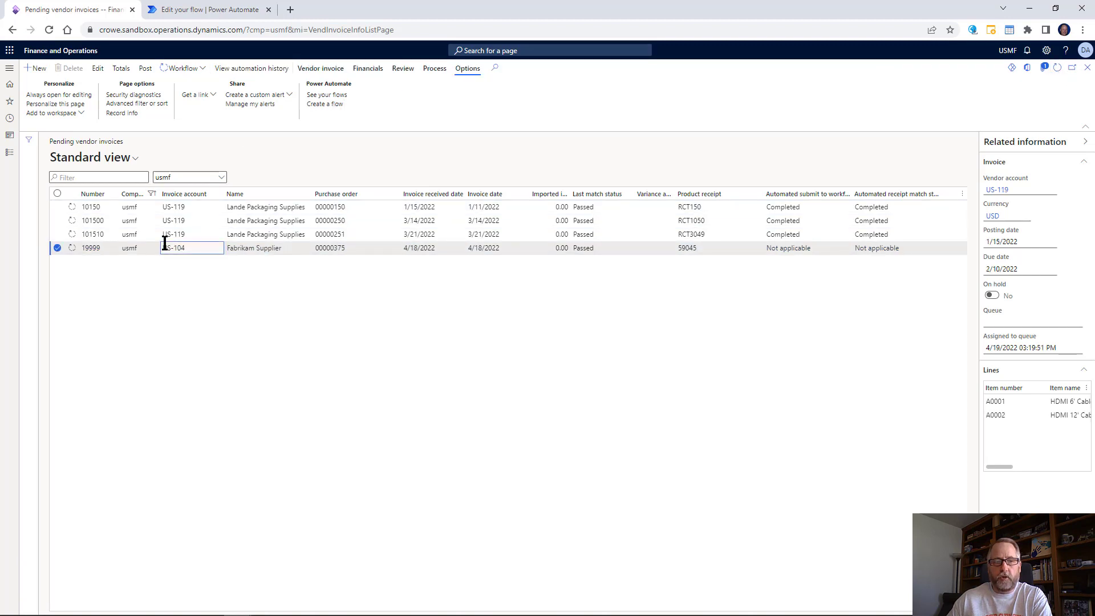
{"action": "left_click", "coordinate": [203, 73]}
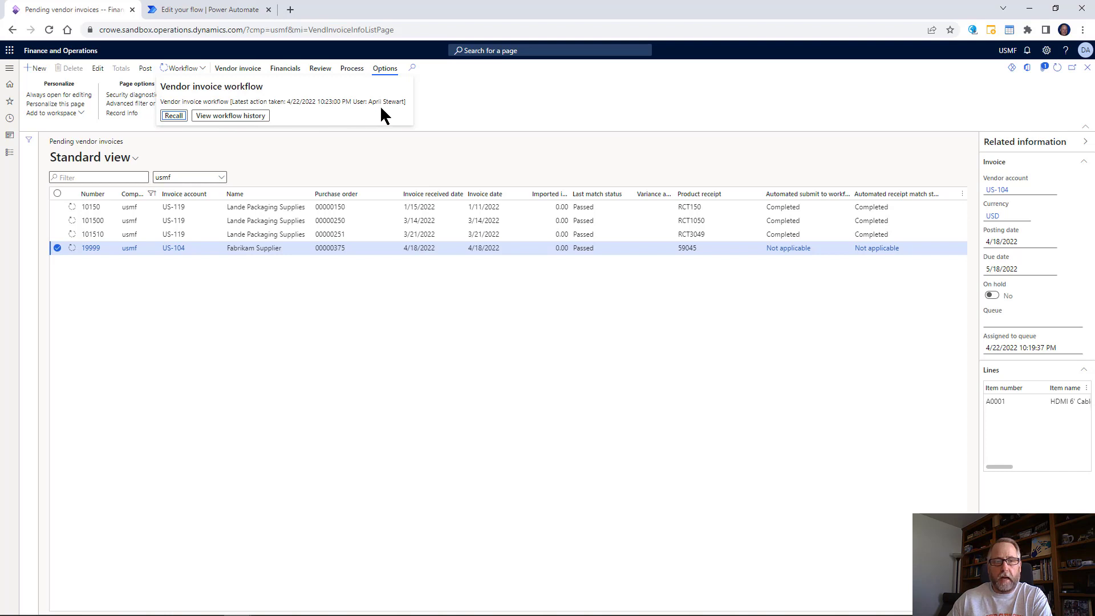
{"action": "left_click", "coordinate": [239, 116]}
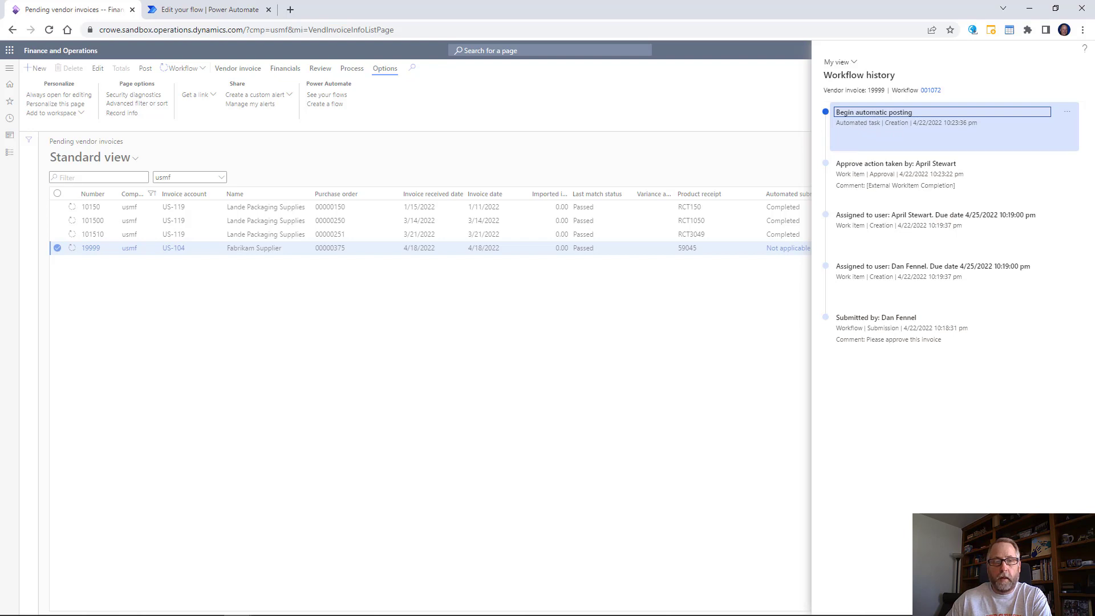
{"action": "key", "text": "Escape"}
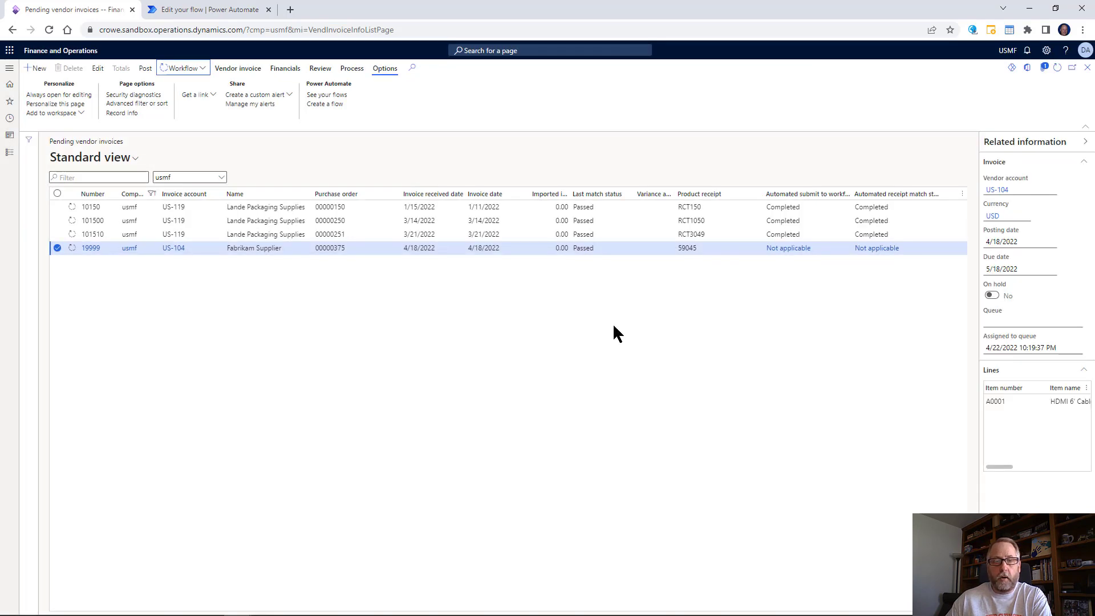